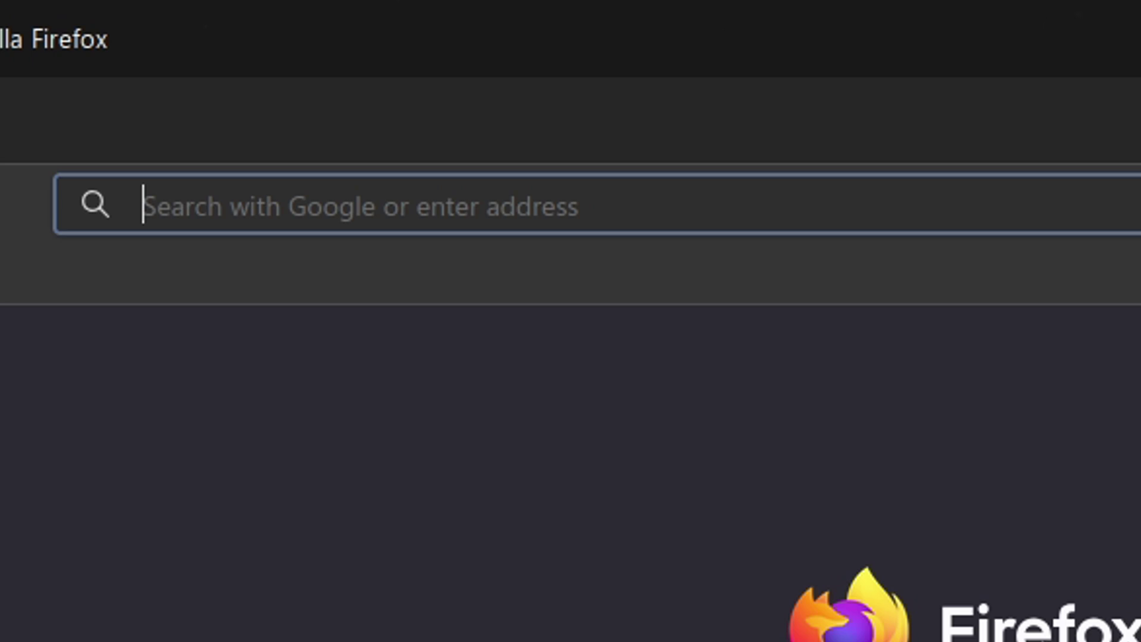
Download the Windows Steam installer from store.steampowered.com and search the web for dotnet
{"action": "type", "text": "store.steampowered.com/"}
{"action": "key", "text": "Return"}
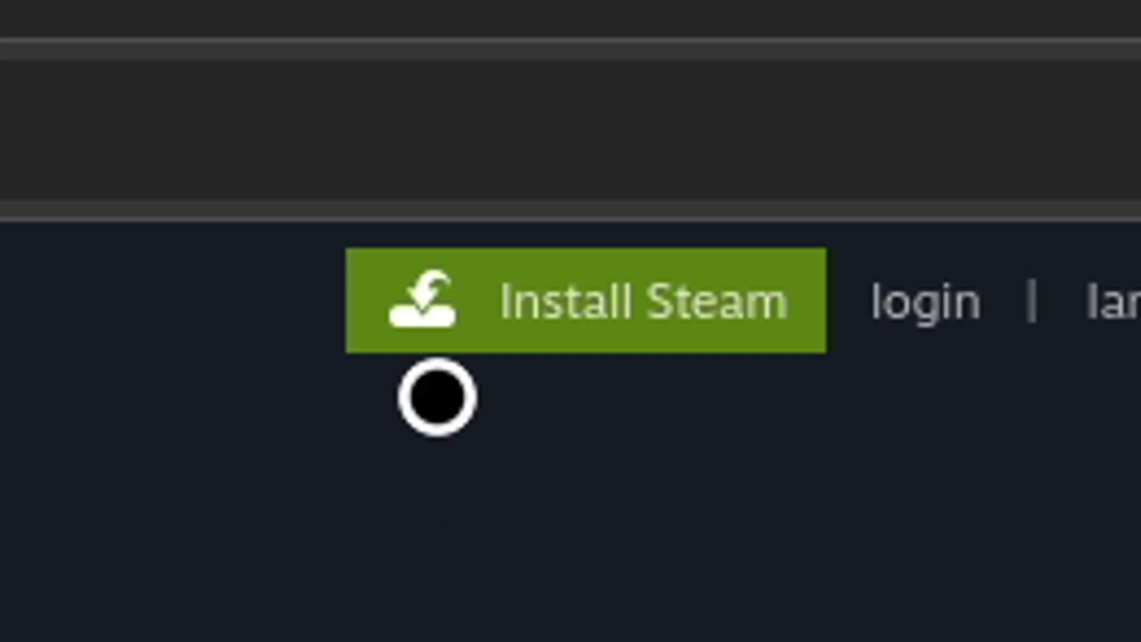
{"action": "left_click", "coordinate": [451, 327]}
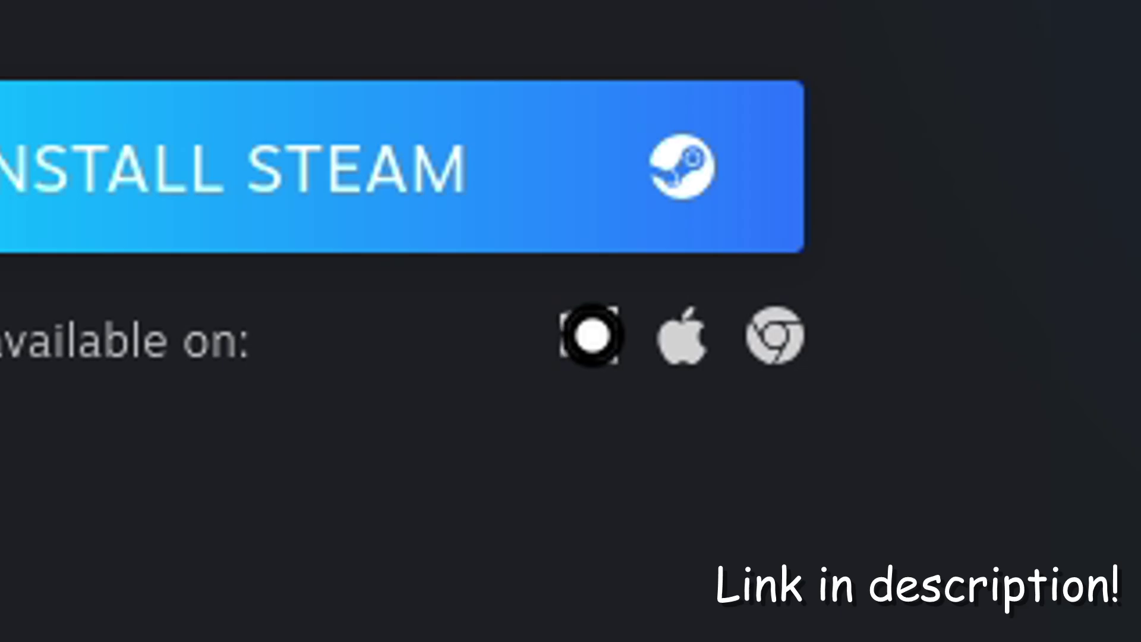
{"action": "type", "text": "dotnet"}
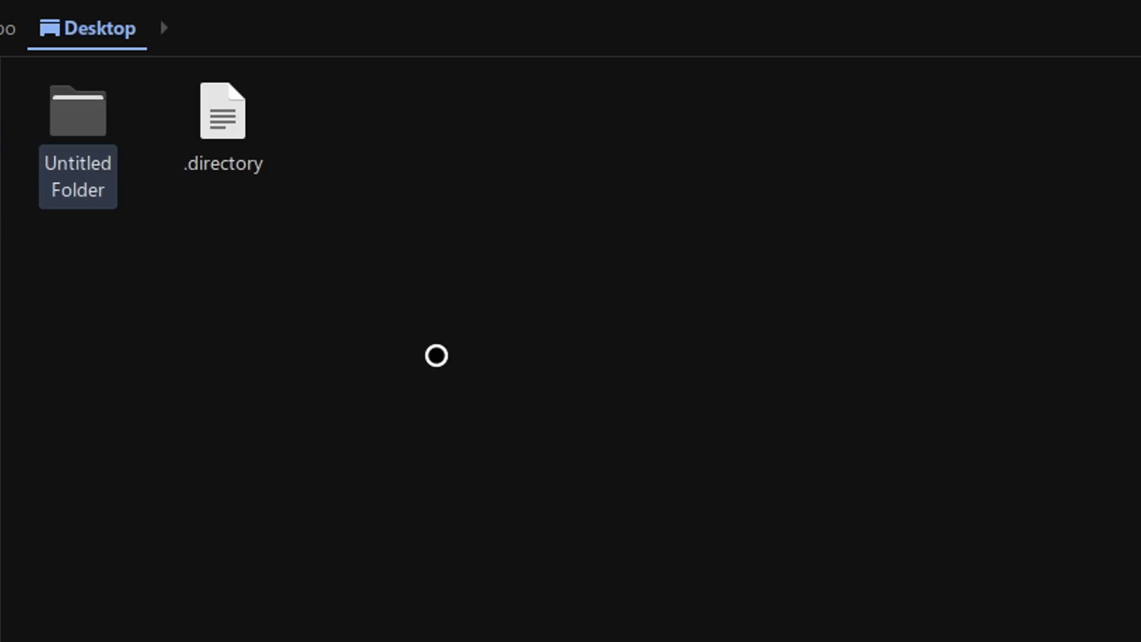
Transfer dotnet-sdk-6.0.428-win-x64.exe and SteamSetup.exe from Downloads to the WreckMPLinux folder on the desktop
{"action": "left_click_drag", "start_coordinate": [336, 283], "coordinate": [94, 188]}
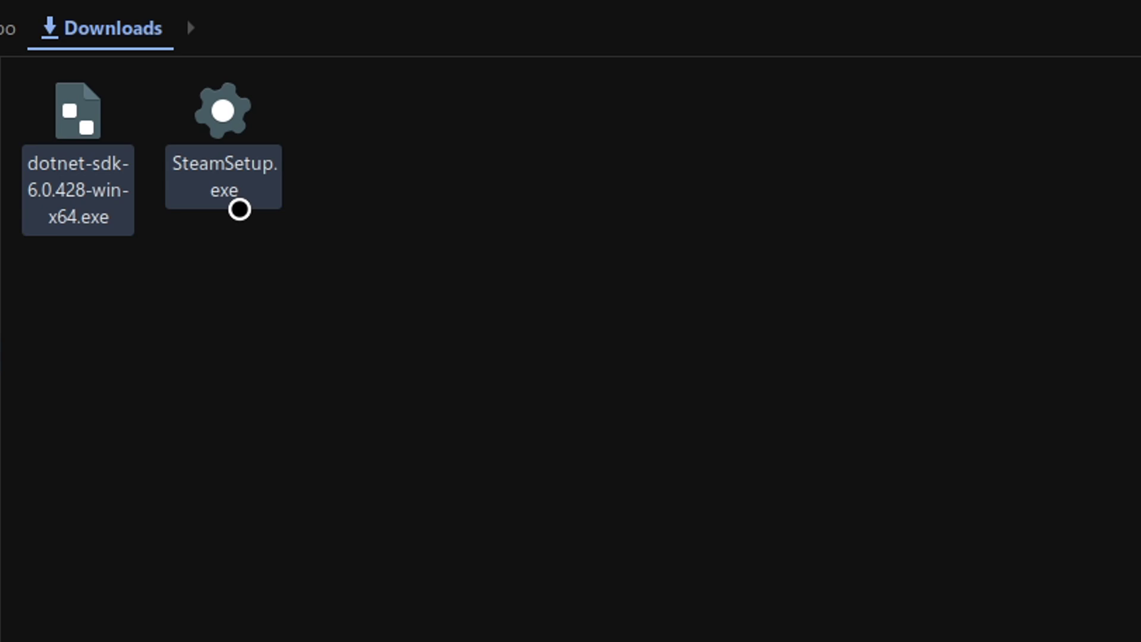
{"action": "right_click", "coordinate": [240, 209]}
{"action": "left_click", "coordinate": [331, 333]}
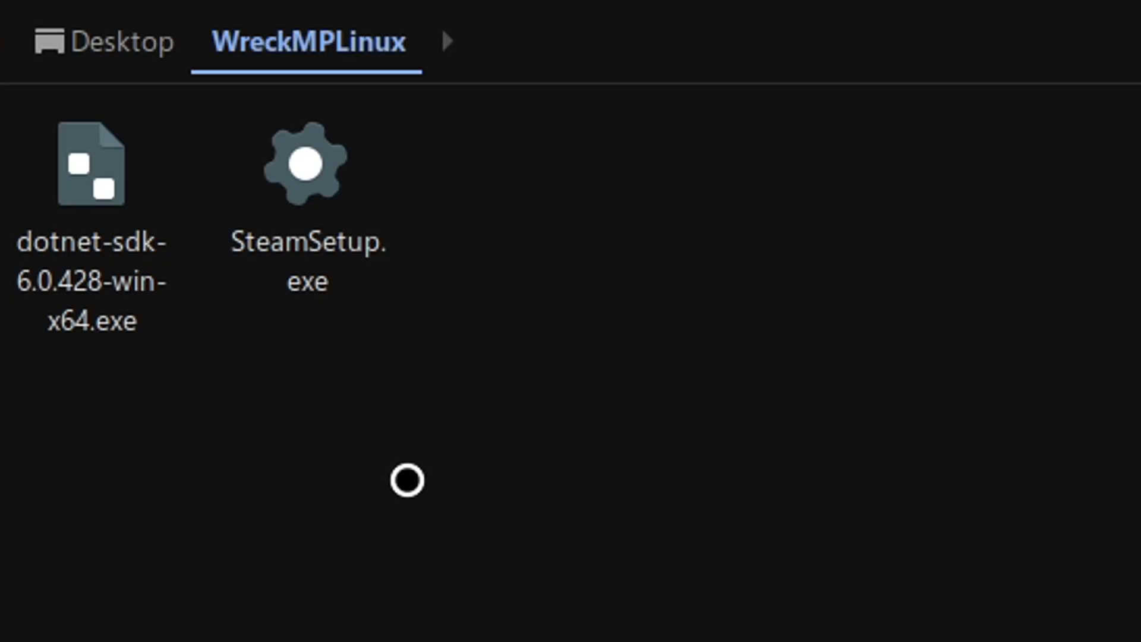
Open a terminal in the WreckMPLinux folder and export WINEPREFIX as "${HOME}/.wine_msc"
{"action": "right_click", "coordinate": [446, 143]}
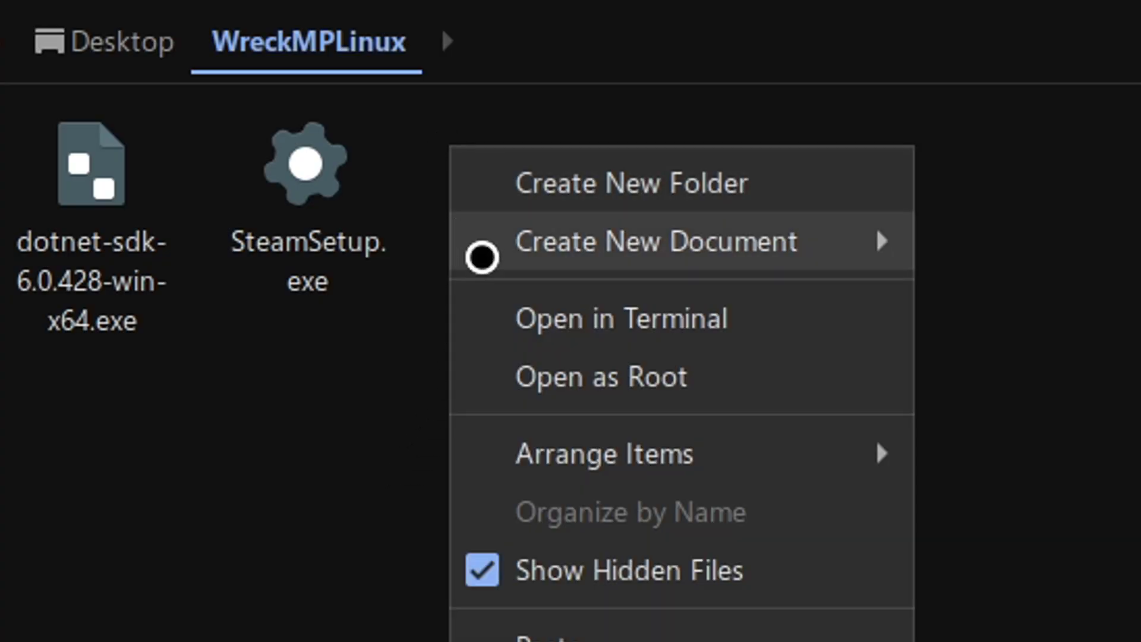
{"action": "left_click", "coordinate": [793, 315]}
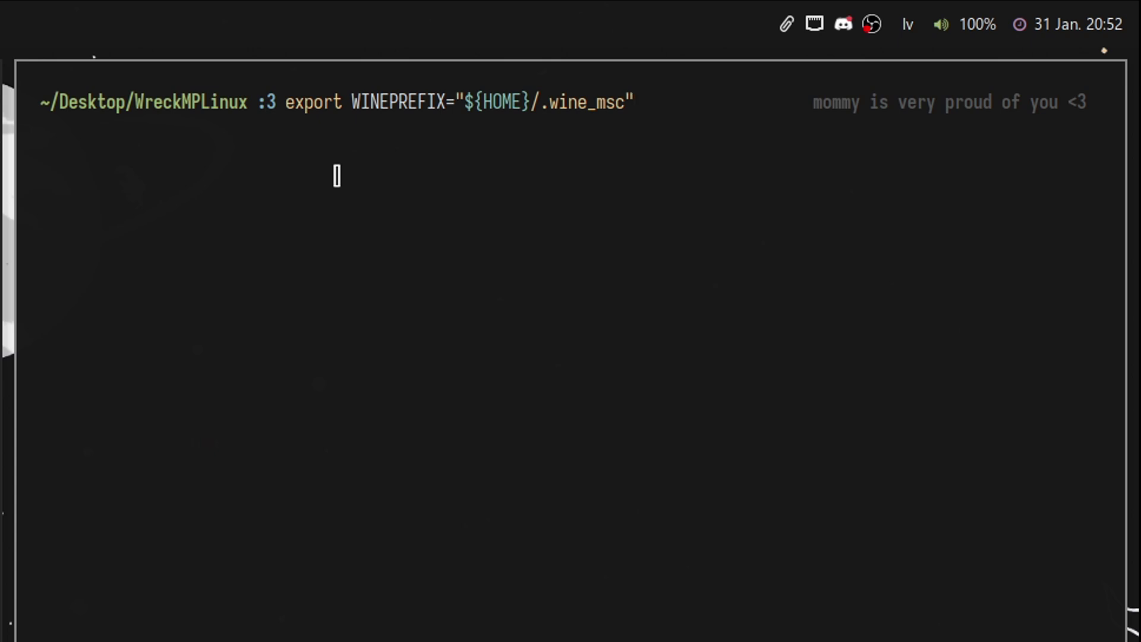
{"action": "key", "text": "Return"}
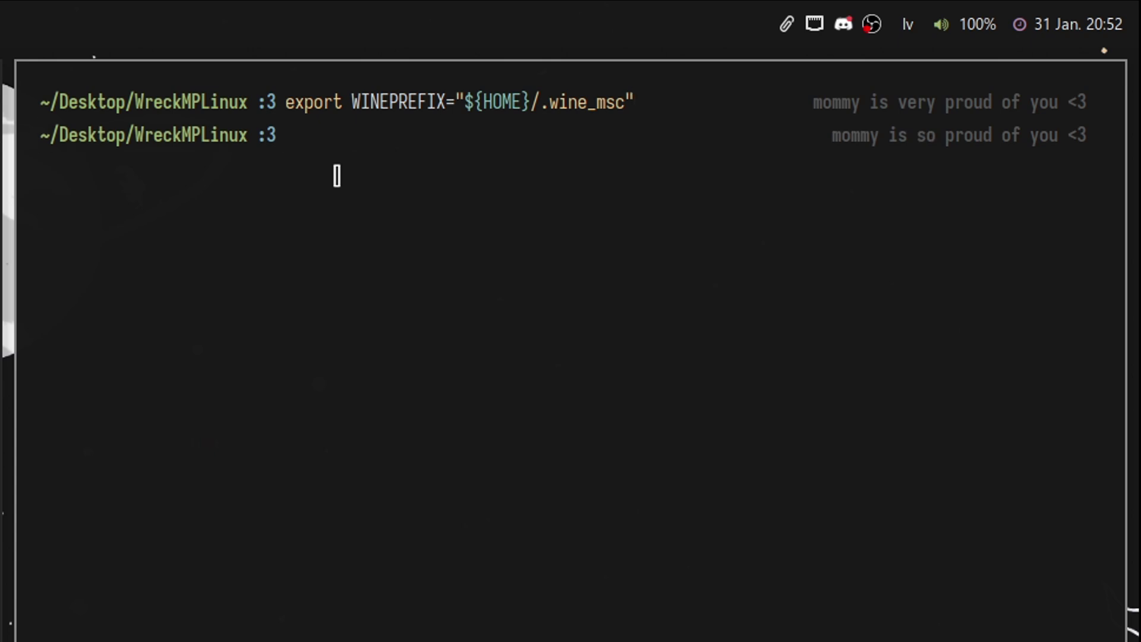
Run SteamSetup.exe with wine from the terminal
{"action": "type", "text": "wine "}
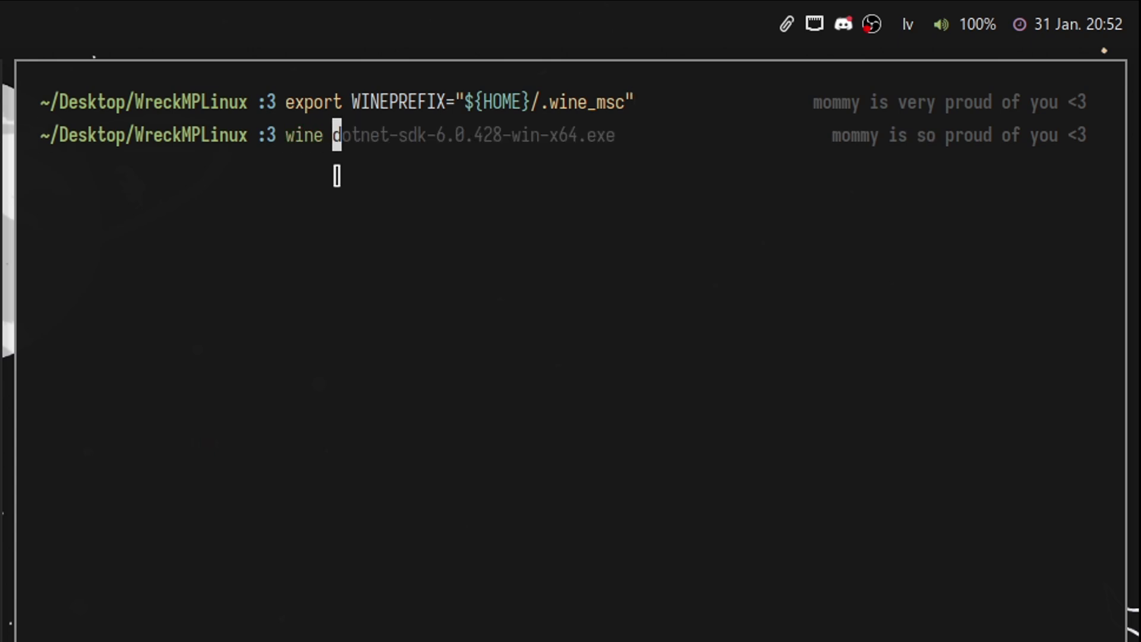
{"action": "type", "text": "SteamSetup.exe"}
{"action": "key", "text": "Right"}
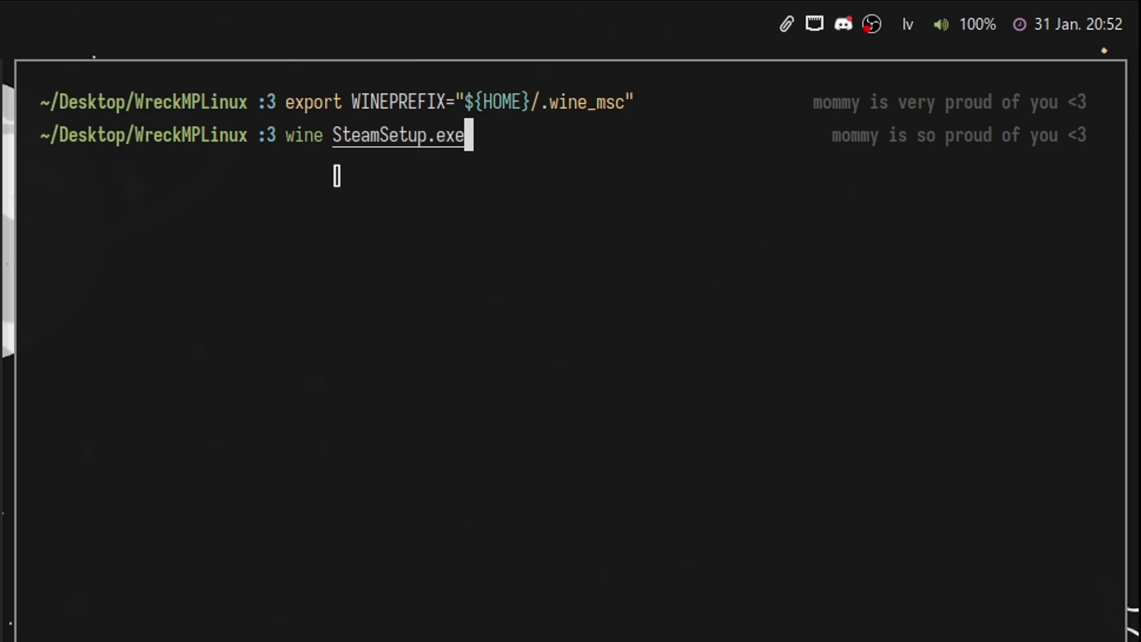
{"action": "key", "text": "Return"}
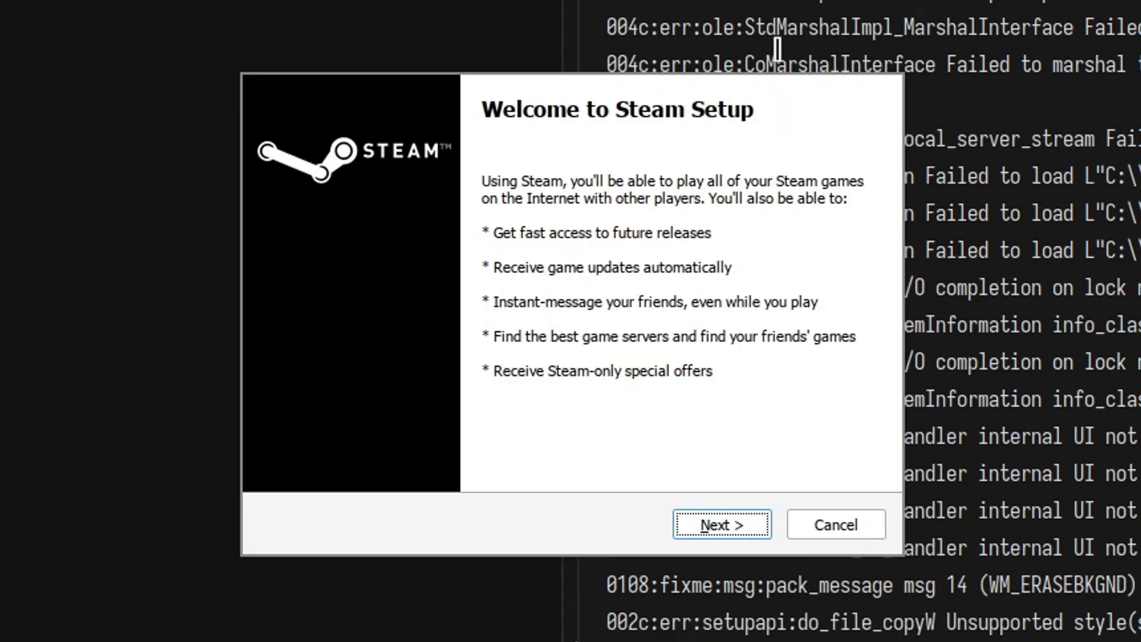
Complete the Steam setup with its default options, turning off Run Steam before finishing
{"action": "left_click", "coordinate": [757, 524]}
{"action": "left_click", "coordinate": [758, 525]}
{"action": "left_click", "coordinate": [757, 525]}
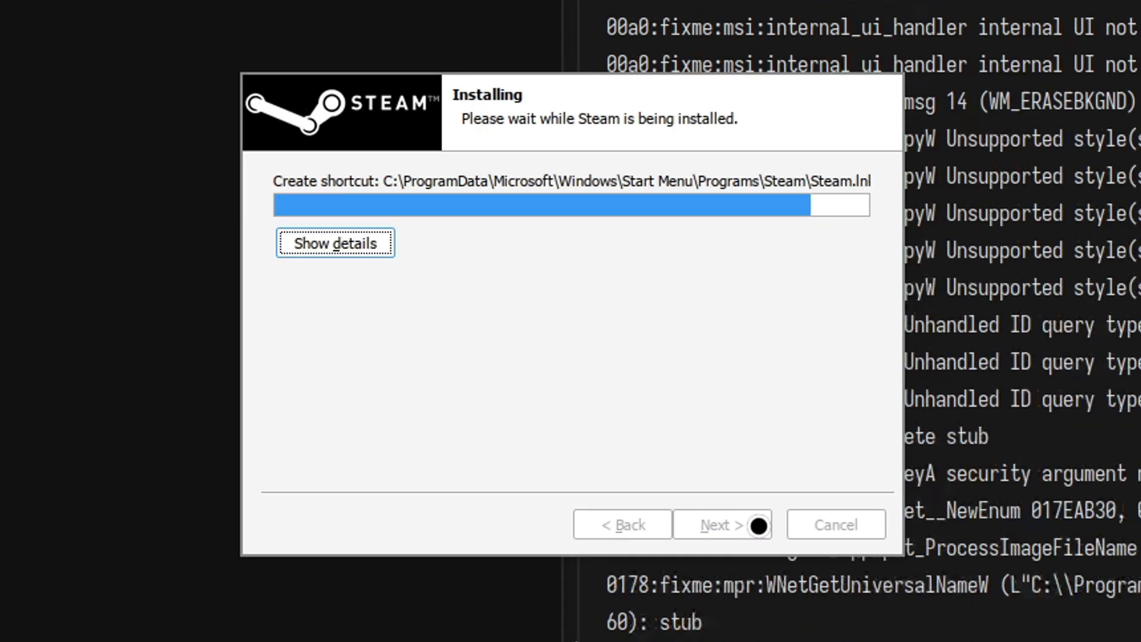
{"action": "left_click", "coordinate": [553, 284]}
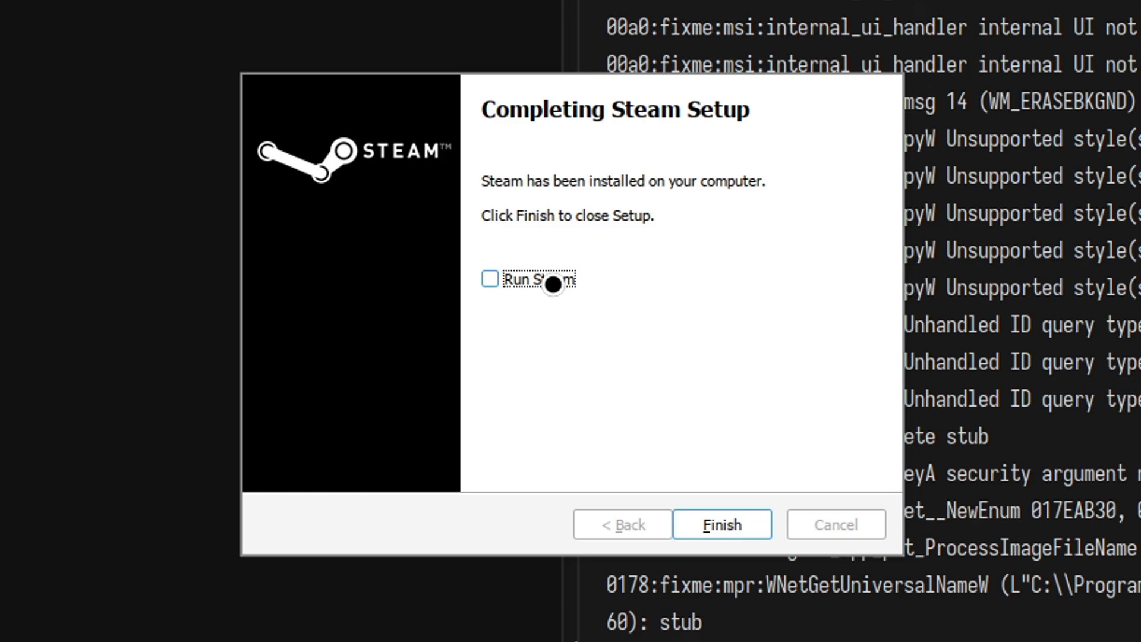
{"action": "left_click", "coordinate": [722, 524]}
Install the .NET SDK by running dotnet-sdk-6.0.428-win-x64.exe with wine, and close the terminal when done
{"action": "type", "text": "w"}
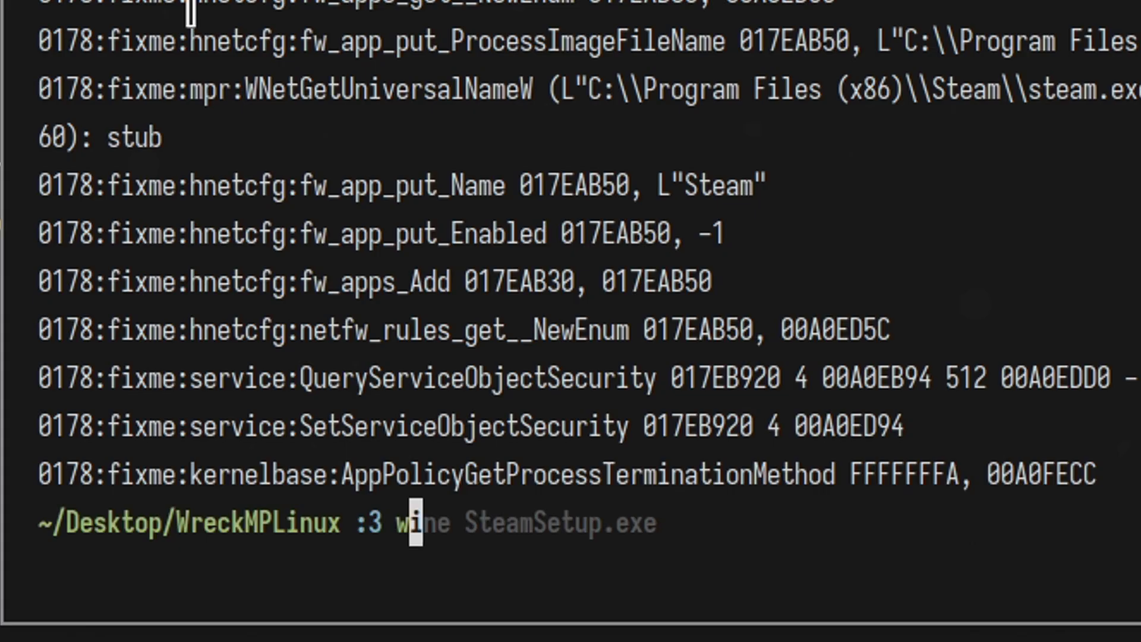
{"action": "type", "text": "ine dot"}
{"action": "key", "text": "Tab"}
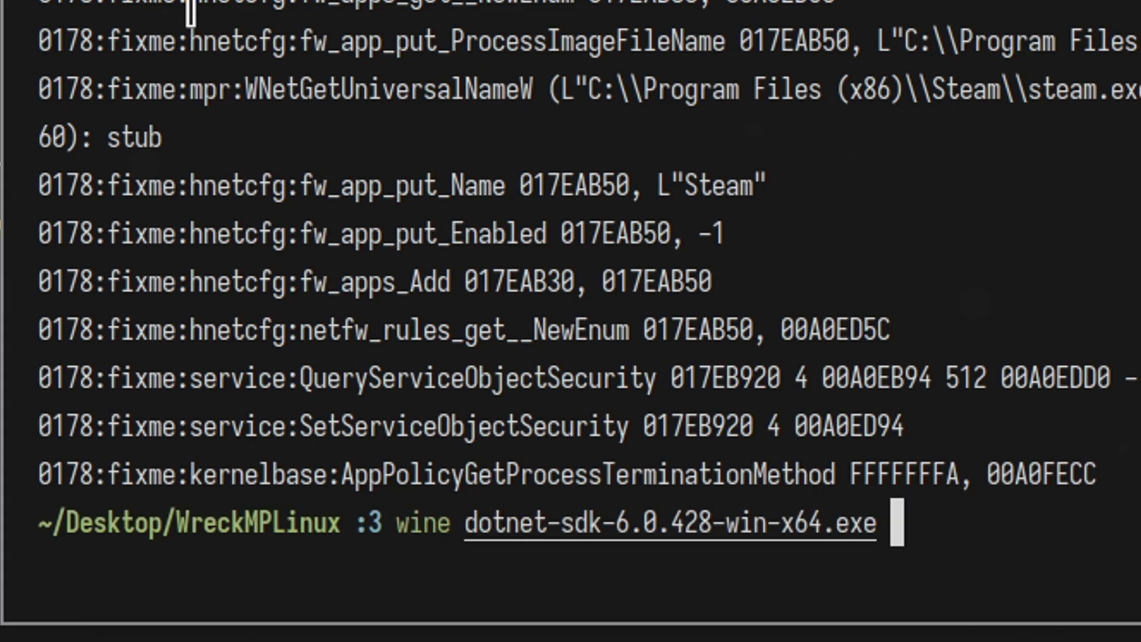
{"action": "key", "text": "Return"}
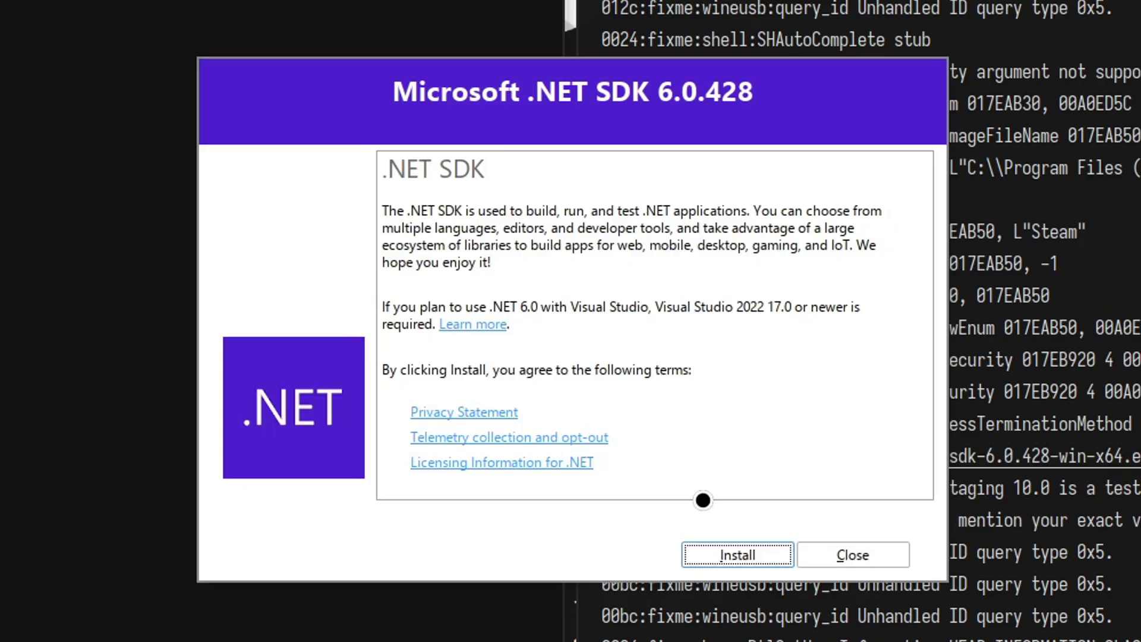
{"action": "left_click", "coordinate": [244, 497]}
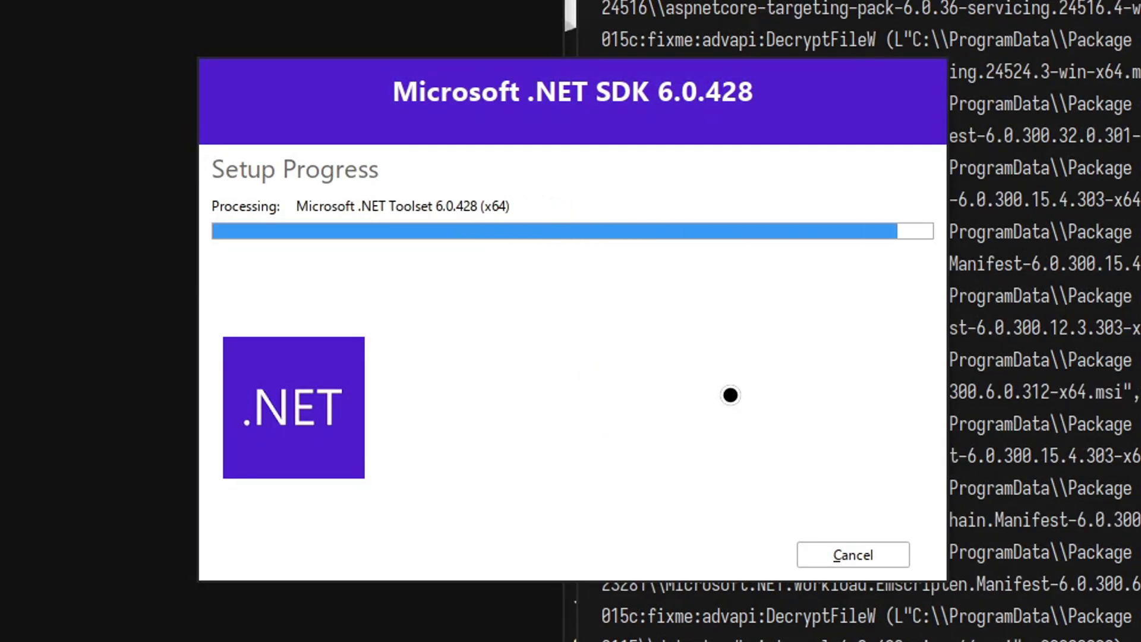
{"action": "left_click", "coordinate": [853, 624]}
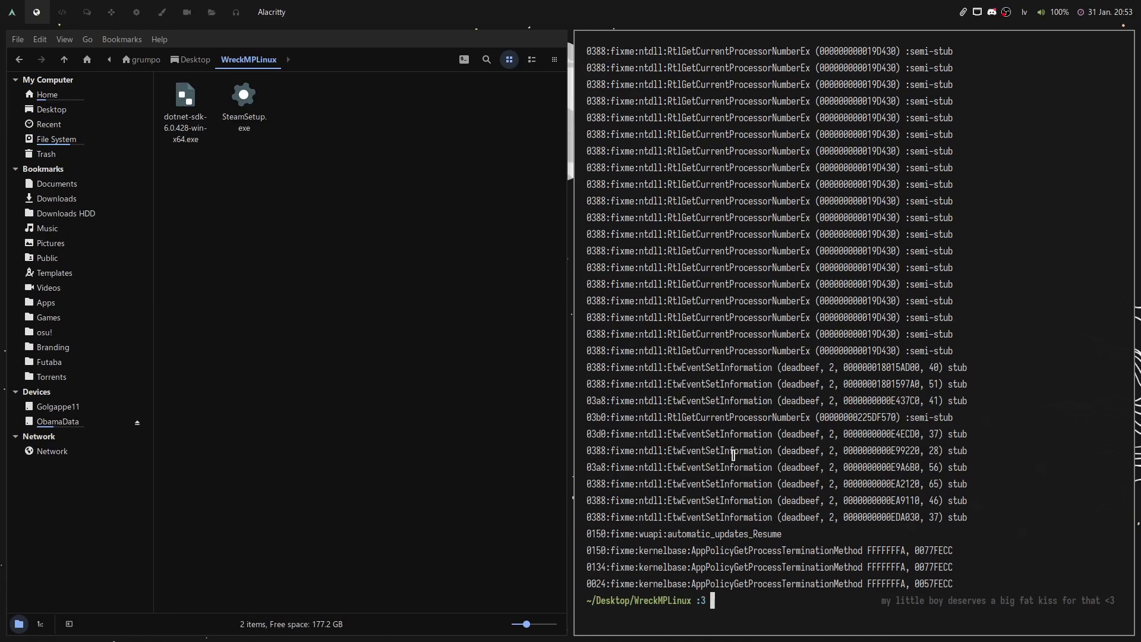
{"action": "key", "text": "ctrl+d"}
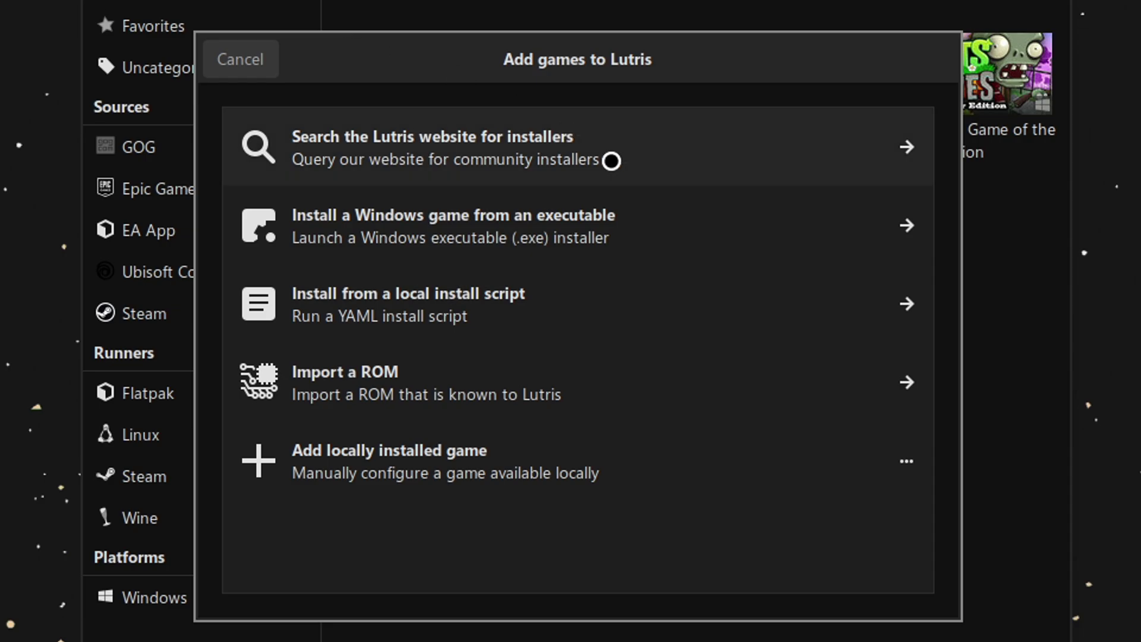
Add a locally installed game in Lutris named Steam, with the Wine runner and release year 2003
{"action": "left_click", "coordinate": [775, 449]}
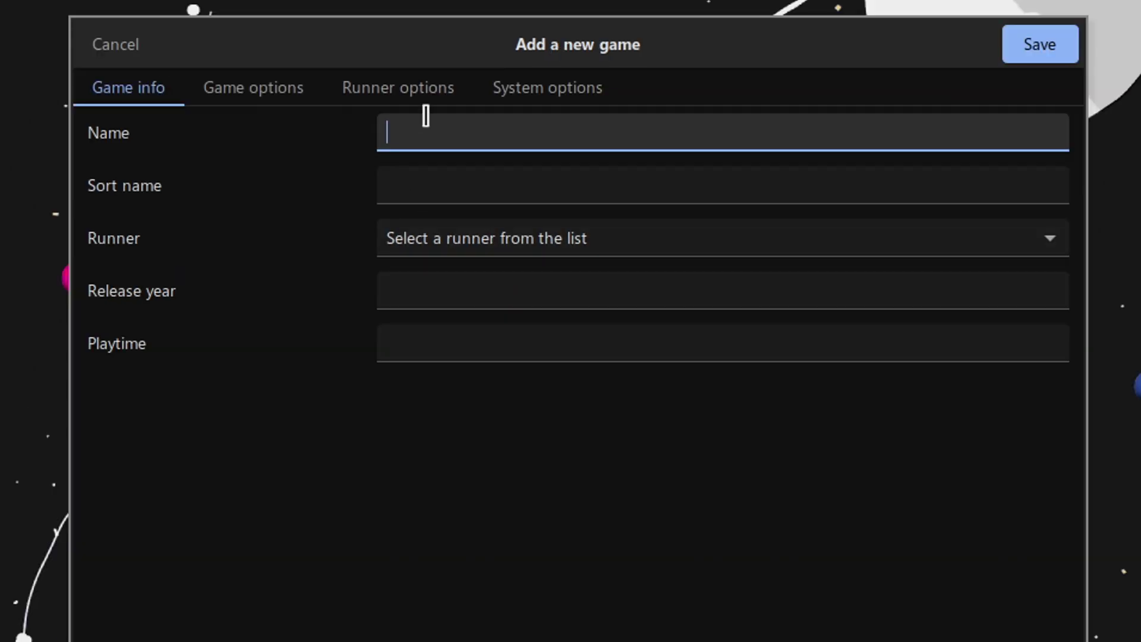
{"action": "type", "text": "Steam"}
{"action": "left_click", "coordinate": [655, 237]}
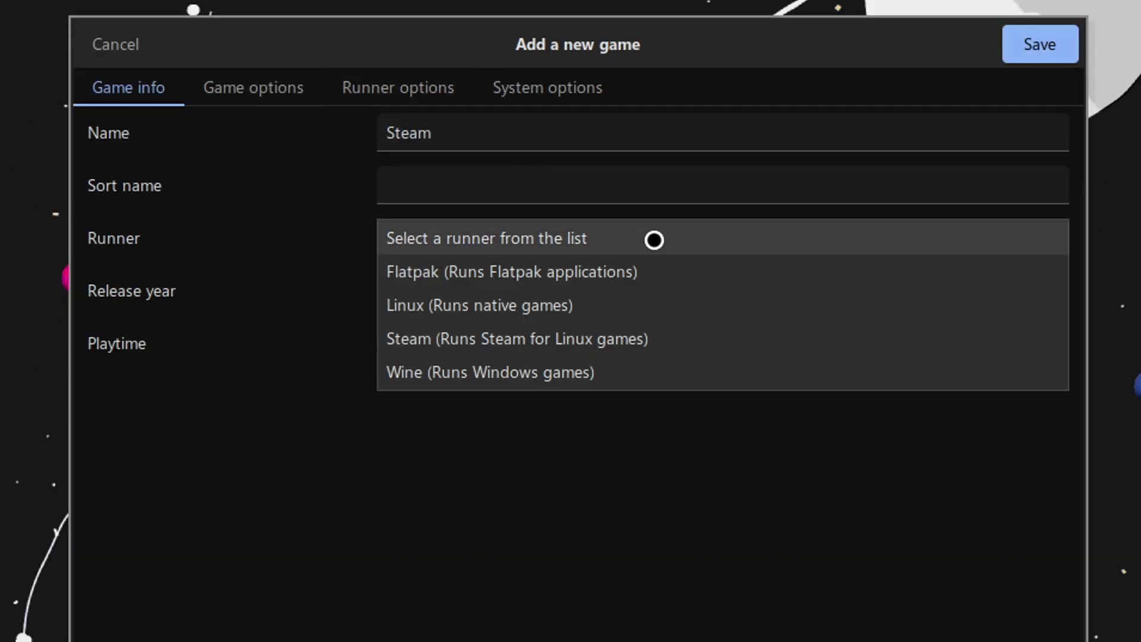
{"action": "left_click", "coordinate": [615, 373]}
{"action": "left_click", "coordinate": [596, 291]}
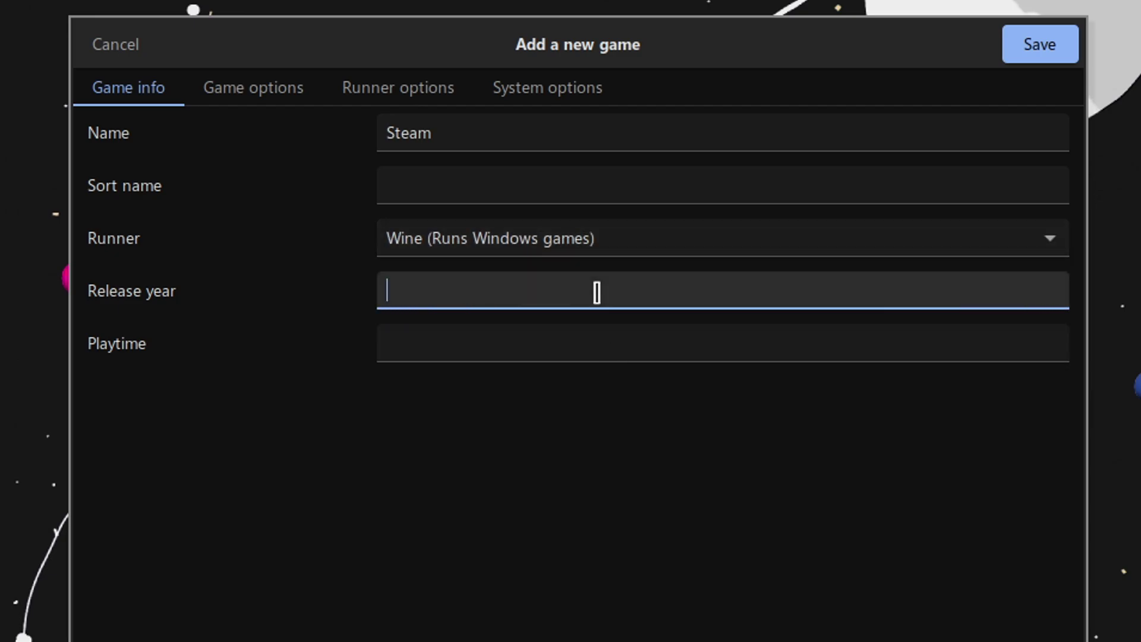
{"action": "type", "text": "2003"}
Set the game's executable to Steam.exe in .wine_msc/drive_c/Program Files (x86)/Steam under the home folder
{"action": "left_click", "coordinate": [255, 87]}
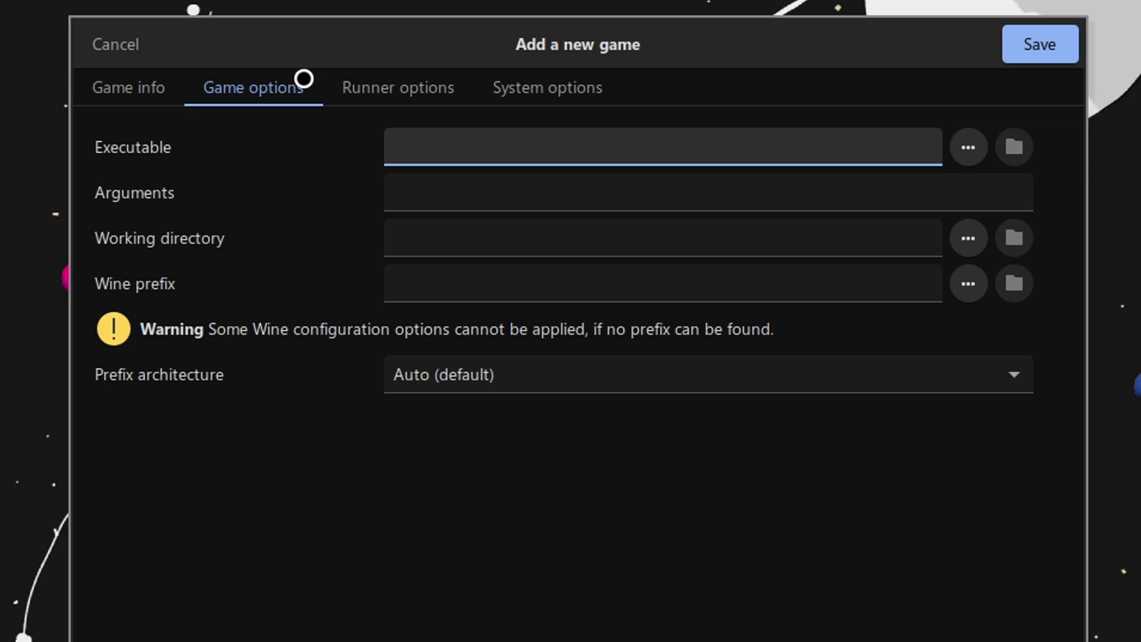
{"action": "left_click", "coordinate": [969, 147]}
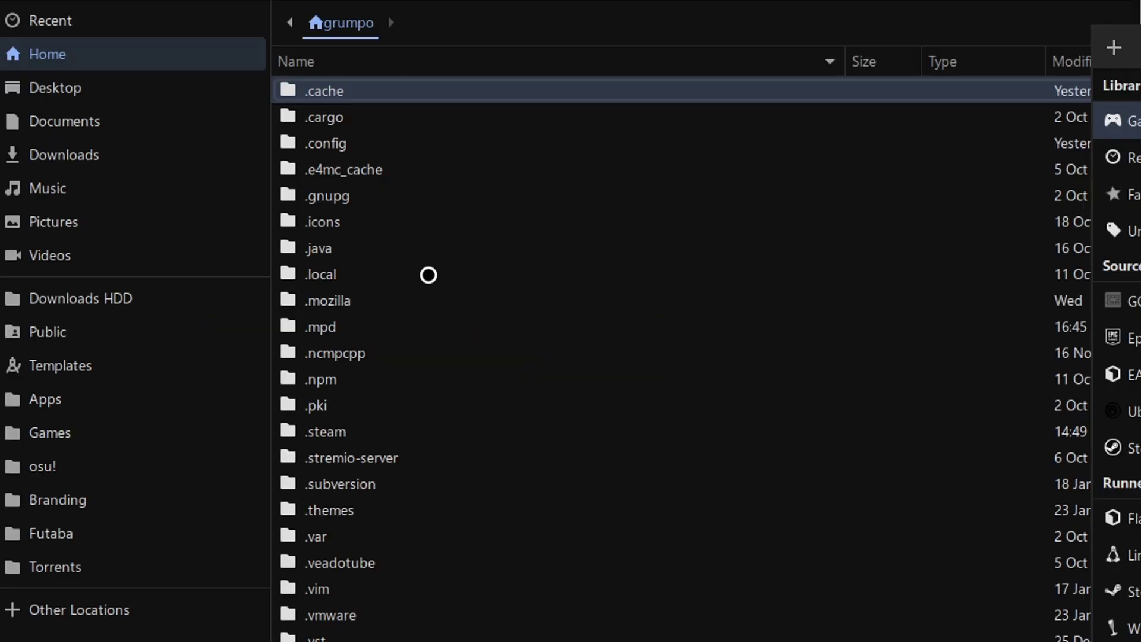
{"action": "scroll", "coordinate": [428, 274], "scroll_direction": "down", "scroll_amount": 5}
{"action": "double_click", "coordinate": [400, 607]}
{"action": "left_click", "coordinate": [389, 120]}
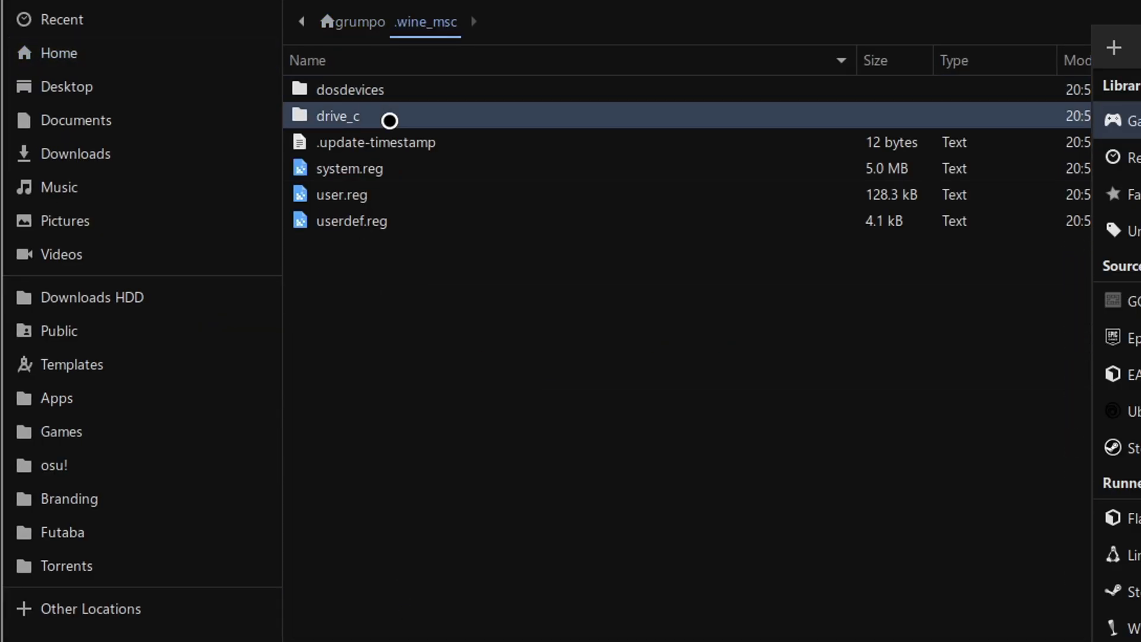
{"action": "double_click", "coordinate": [390, 120]}
{"action": "double_click", "coordinate": [458, 143]}
{"action": "double_click", "coordinate": [402, 141]}
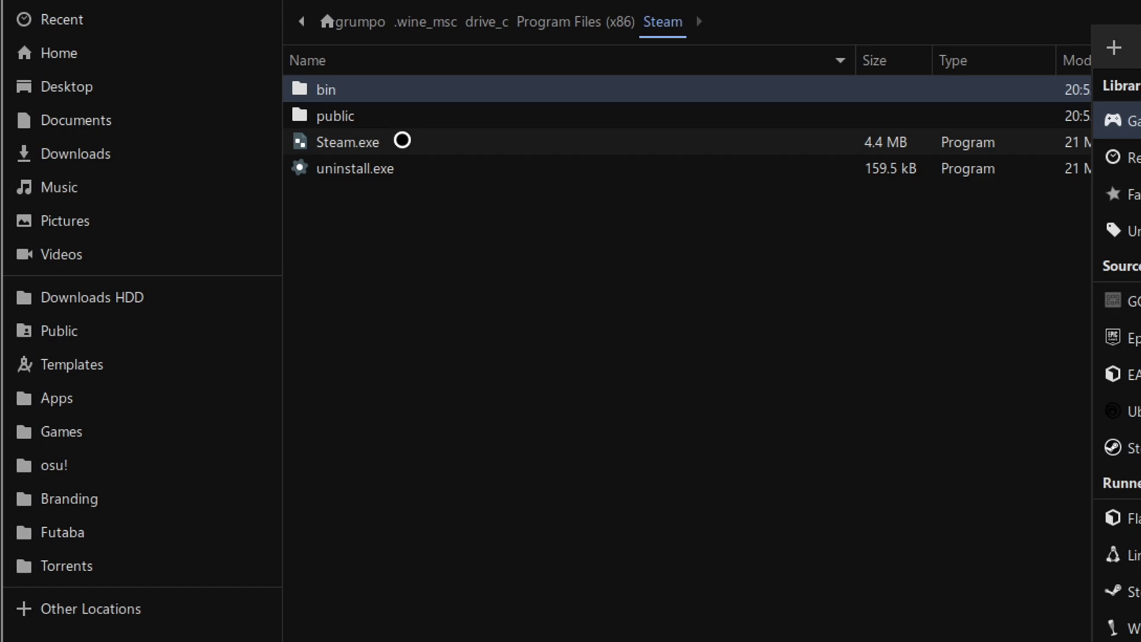
{"action": "double_click", "coordinate": [402, 142]}
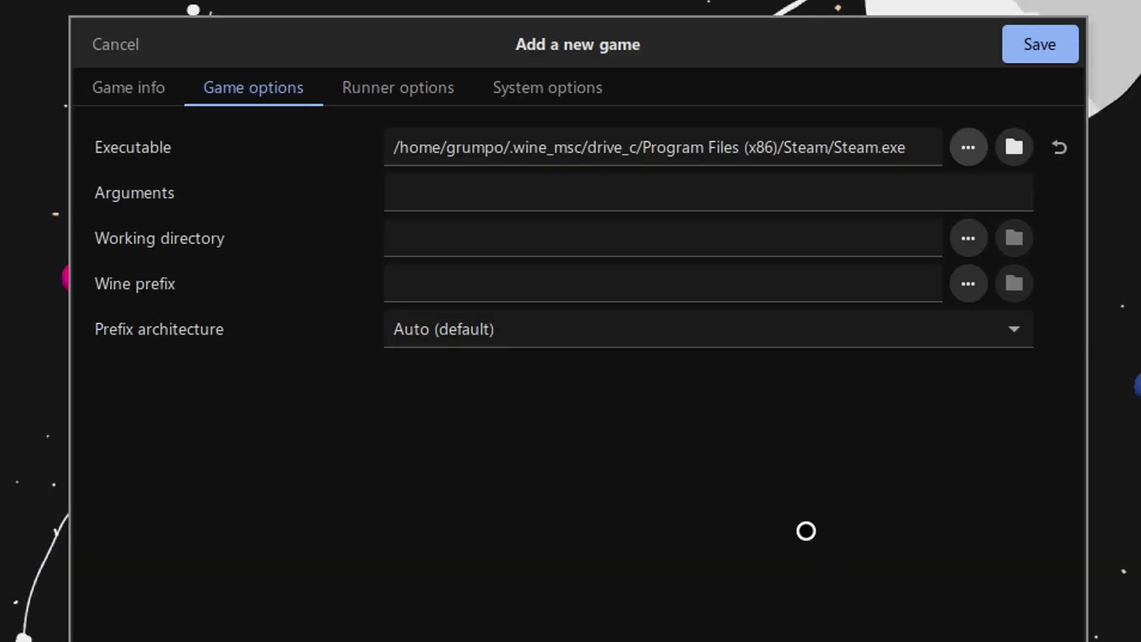
Set the working directory to the executable's Steam folder by copying that part of its path
{"action": "left_click_drag", "start_coordinate": [828, 146], "coordinate": [383, 135]}
{"action": "key", "text": "ctrl+c"}
{"action": "left_click", "coordinate": [445, 230]}
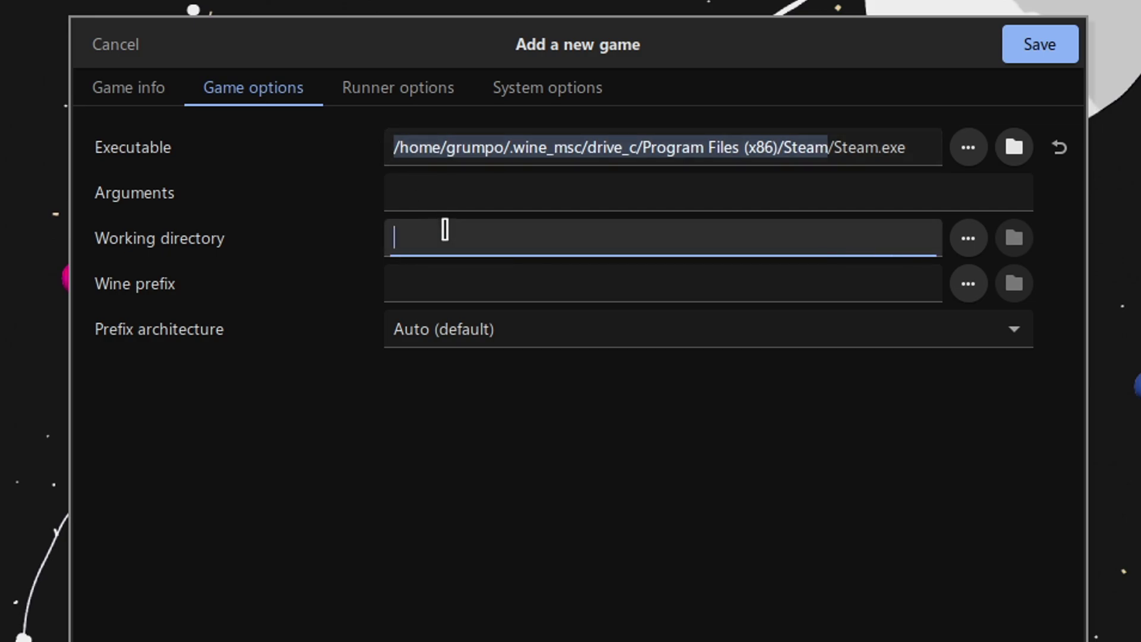
{"action": "middle_click", "coordinate": [446, 232]}
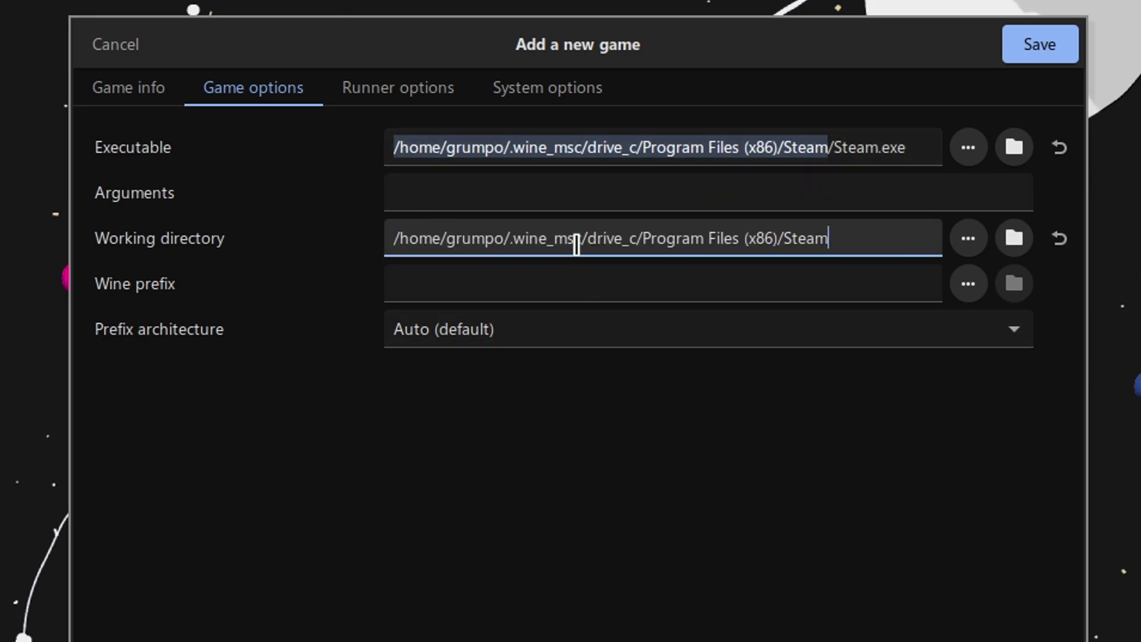
Set the Wine prefix to the home folder's .wine_msc directory, copied from the working directory path
{"action": "left_click_drag", "start_coordinate": [580, 239], "coordinate": [347, 244]}
{"action": "key", "text": "ctrl+c"}
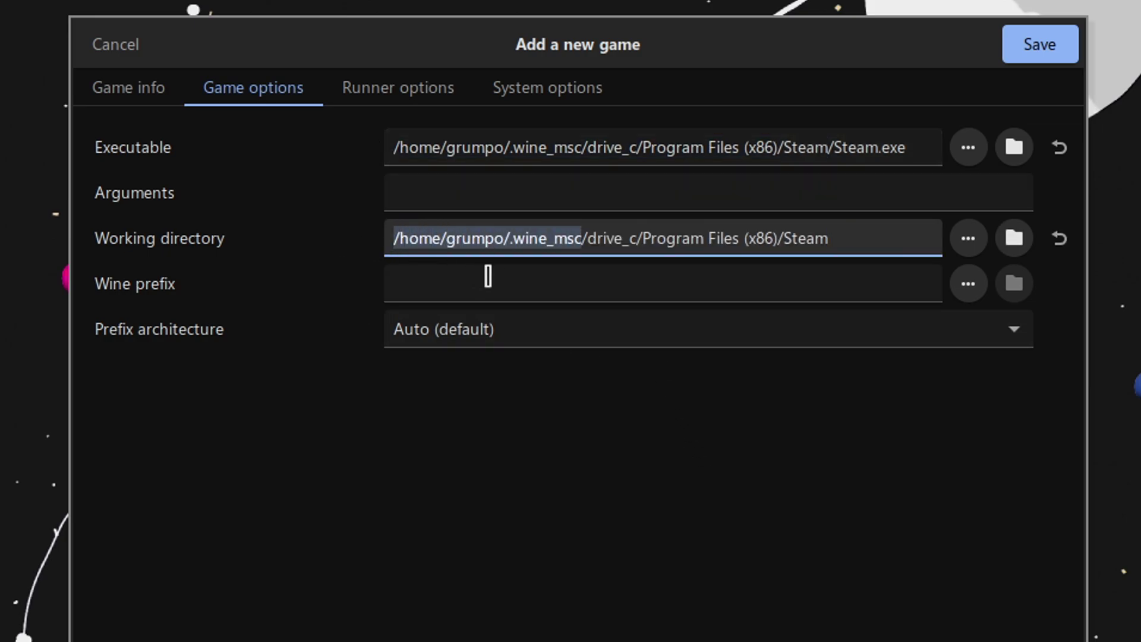
{"action": "left_click", "coordinate": [507, 281]}
{"action": "middle_click", "coordinate": [507, 281]}
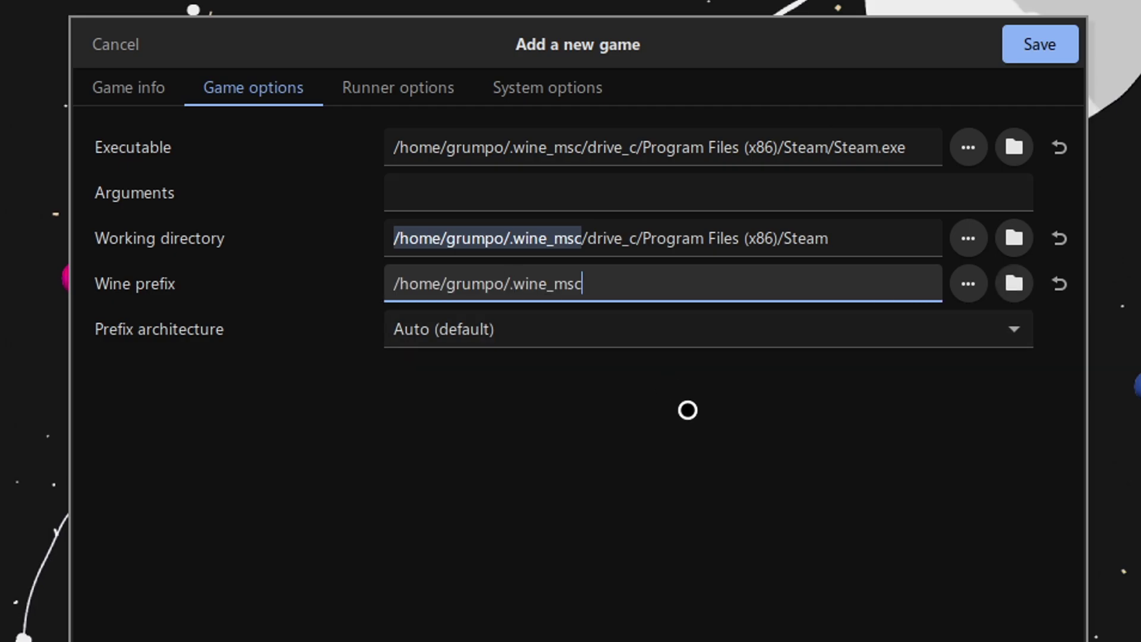
Set the Wine version to System (10.0 (Staging)) and save the new game entry
{"action": "left_click", "coordinate": [454, 90]}
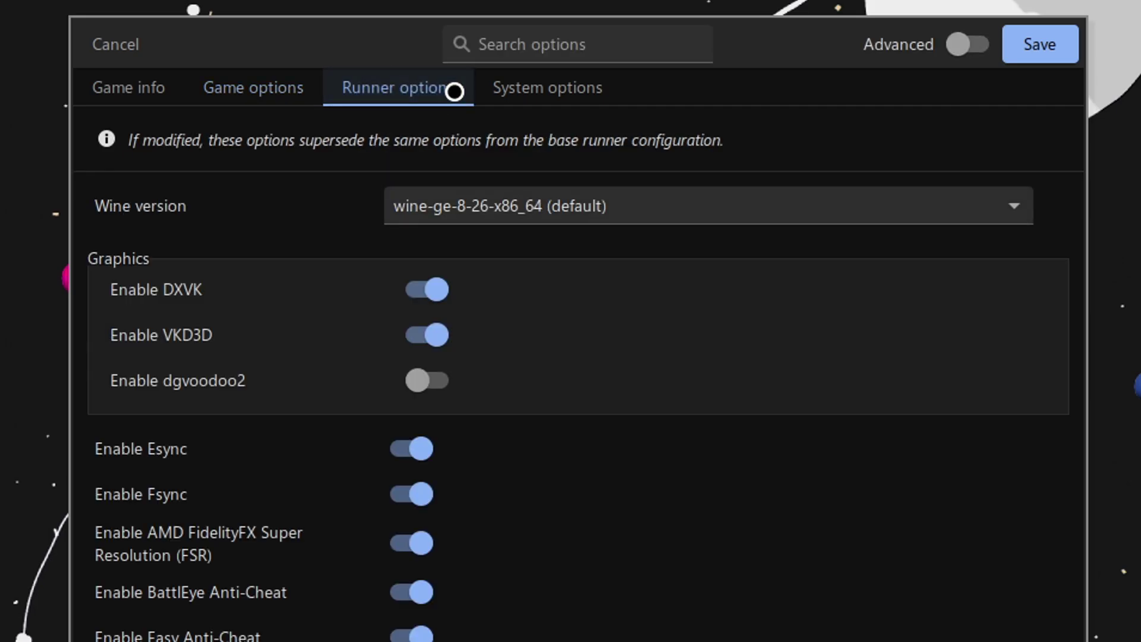
{"action": "left_click", "coordinate": [998, 202]}
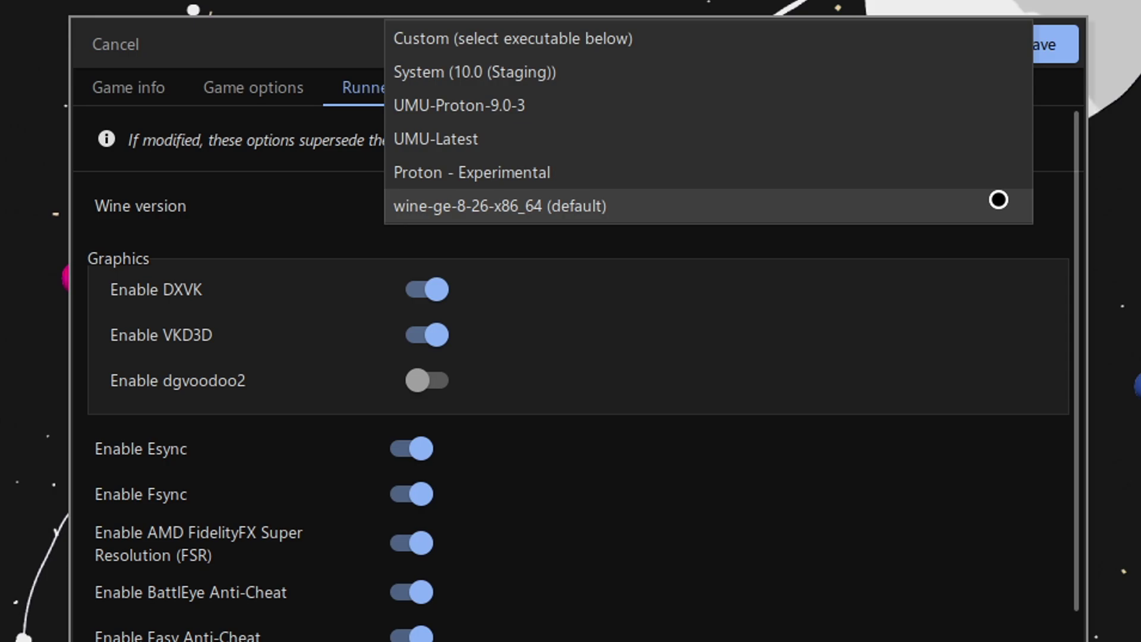
{"action": "left_click", "coordinate": [861, 71]}
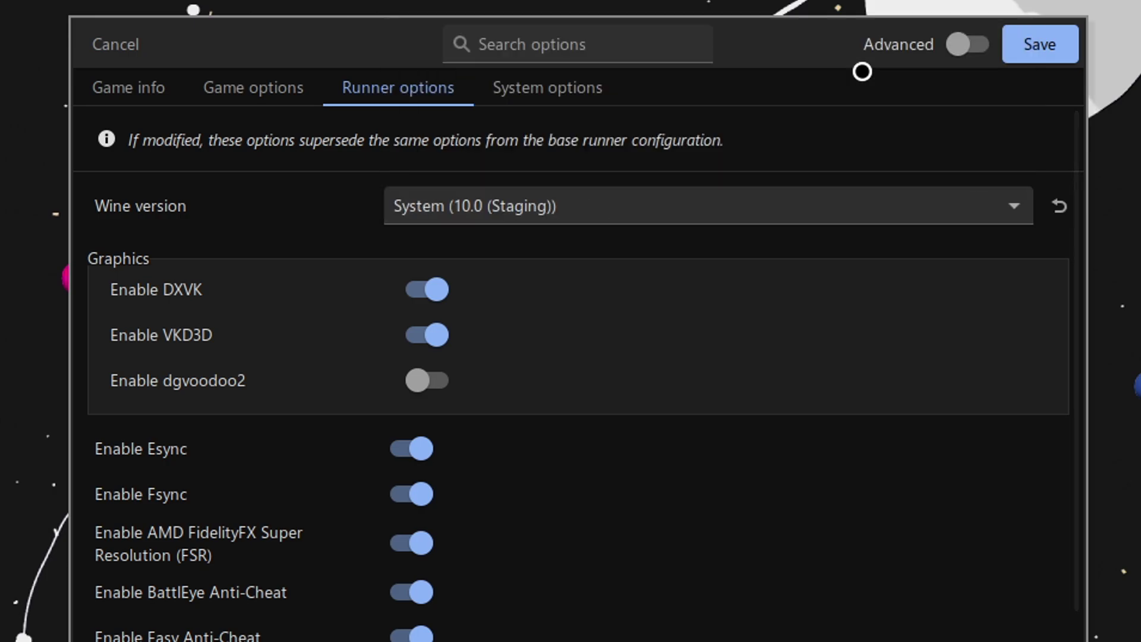
{"action": "left_click", "coordinate": [1067, 44]}
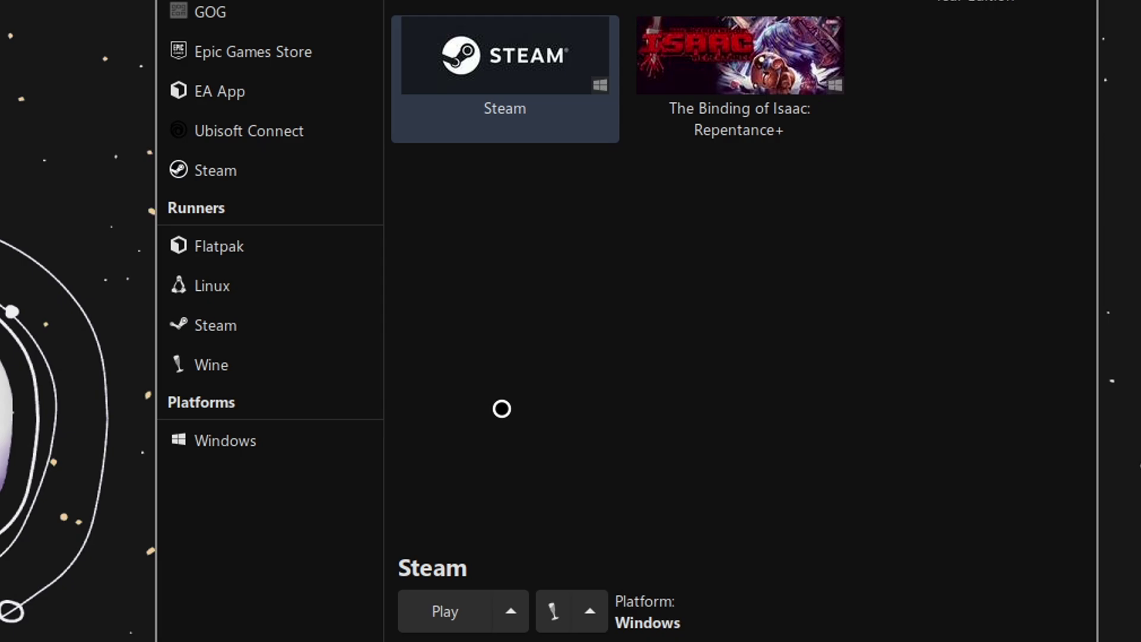
Launch the Steam entry from Lutris, close the friends list window and show the game library
{"action": "left_click", "coordinate": [473, 605]}
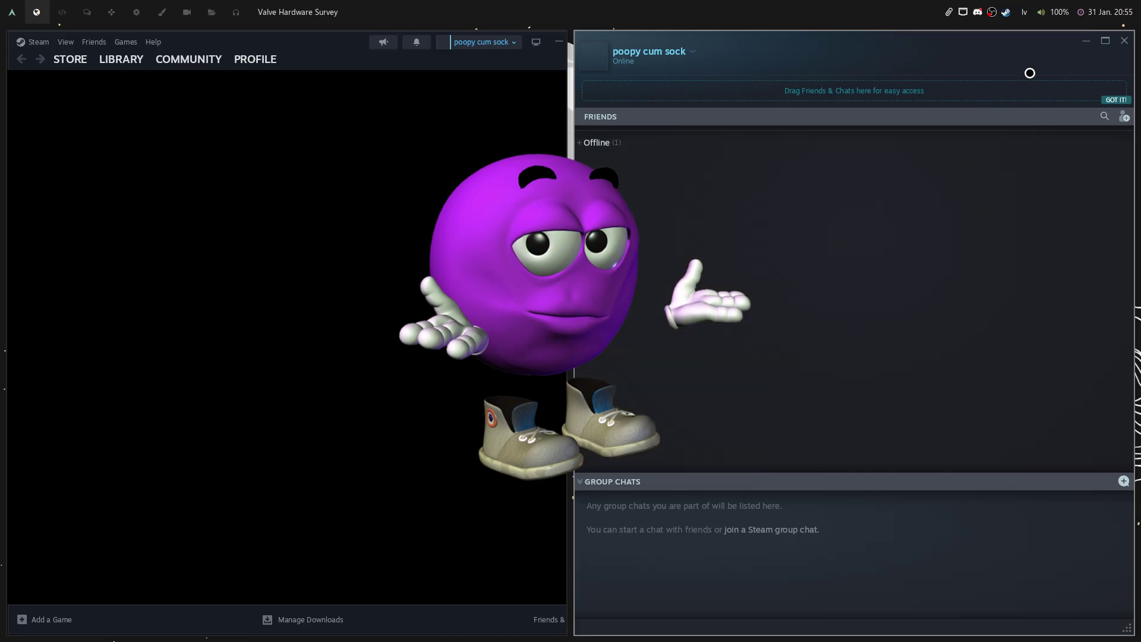
{"action": "left_click", "coordinate": [1129, 36]}
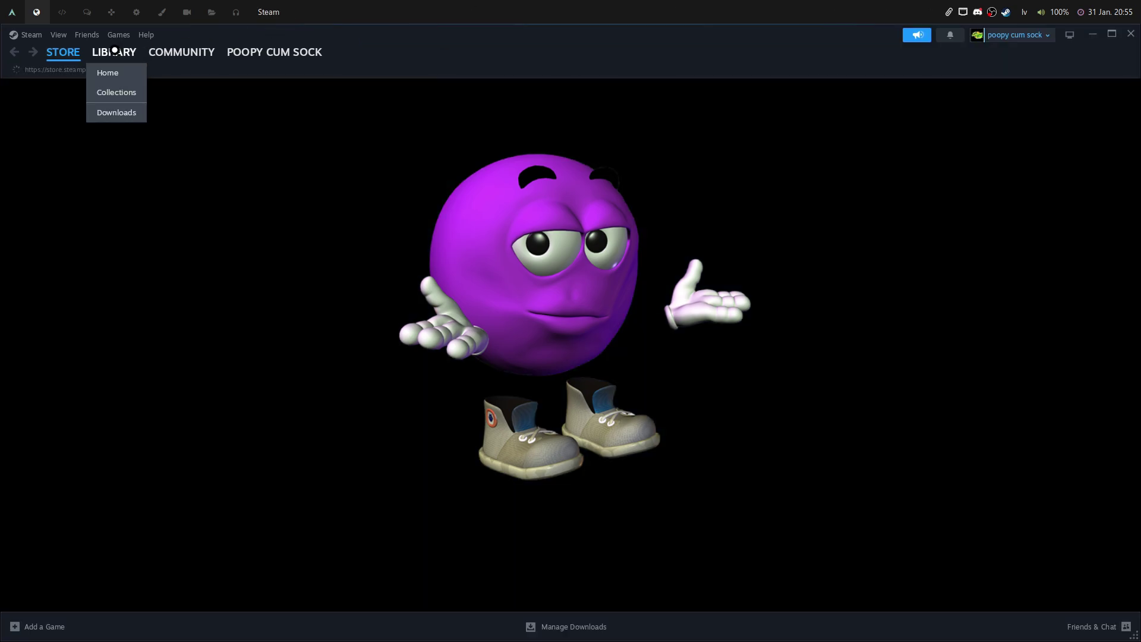
{"action": "left_click", "coordinate": [115, 51]}
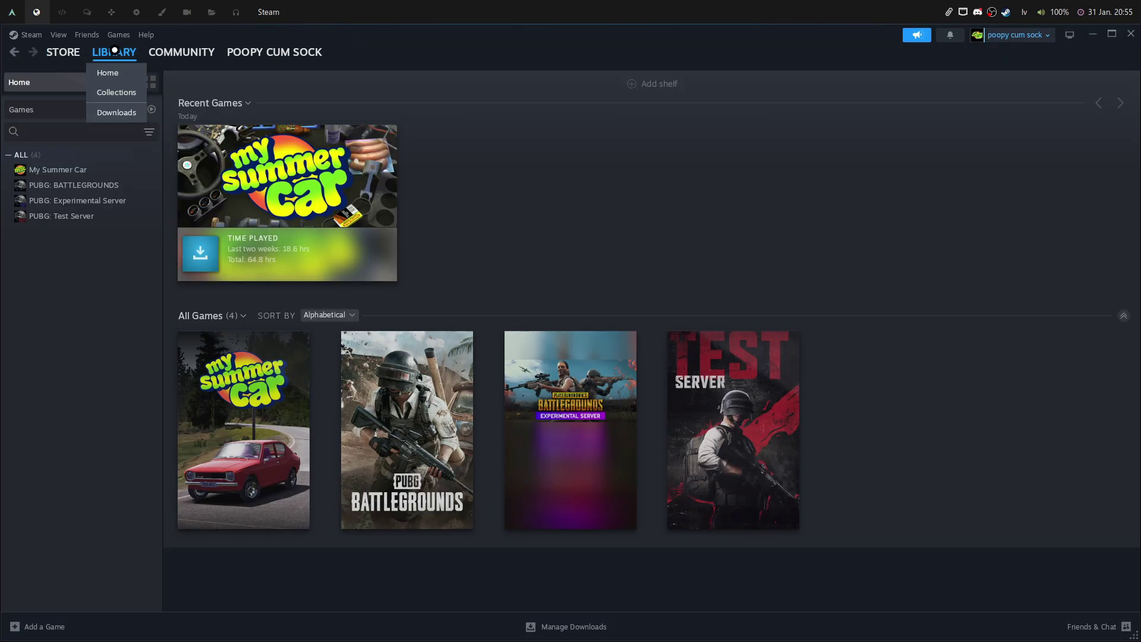
Disable Steam Cloud synchronization in the Steam settings
{"action": "left_click", "coordinate": [20, 35]}
{"action": "left_click", "coordinate": [27, 152]}
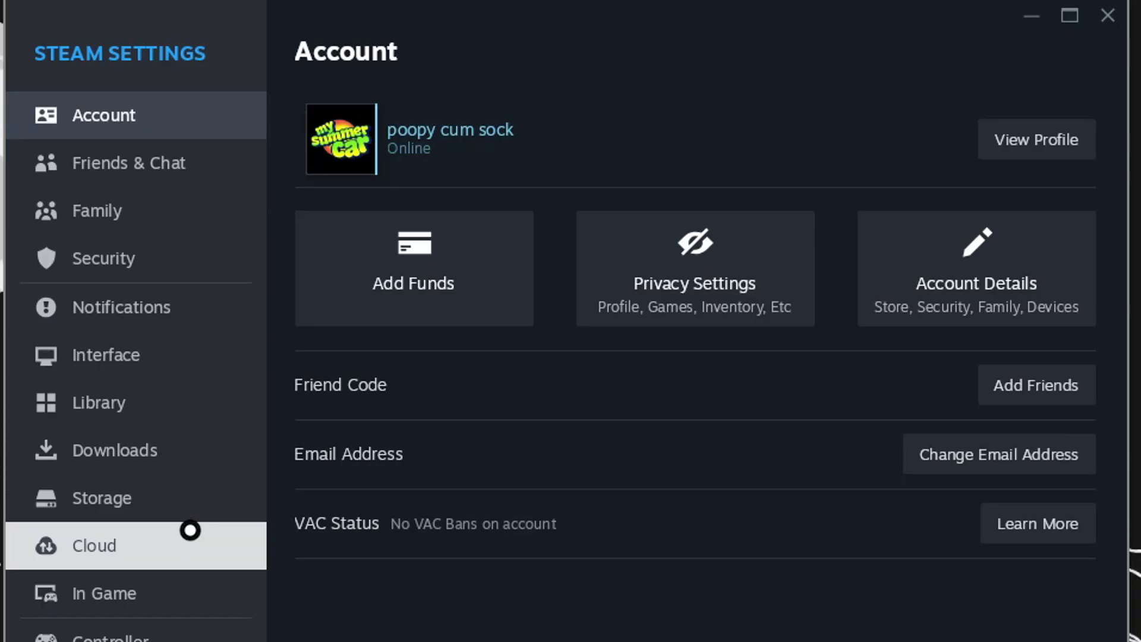
{"action": "left_click", "coordinate": [191, 530]}
{"action": "left_click", "coordinate": [1061, 116]}
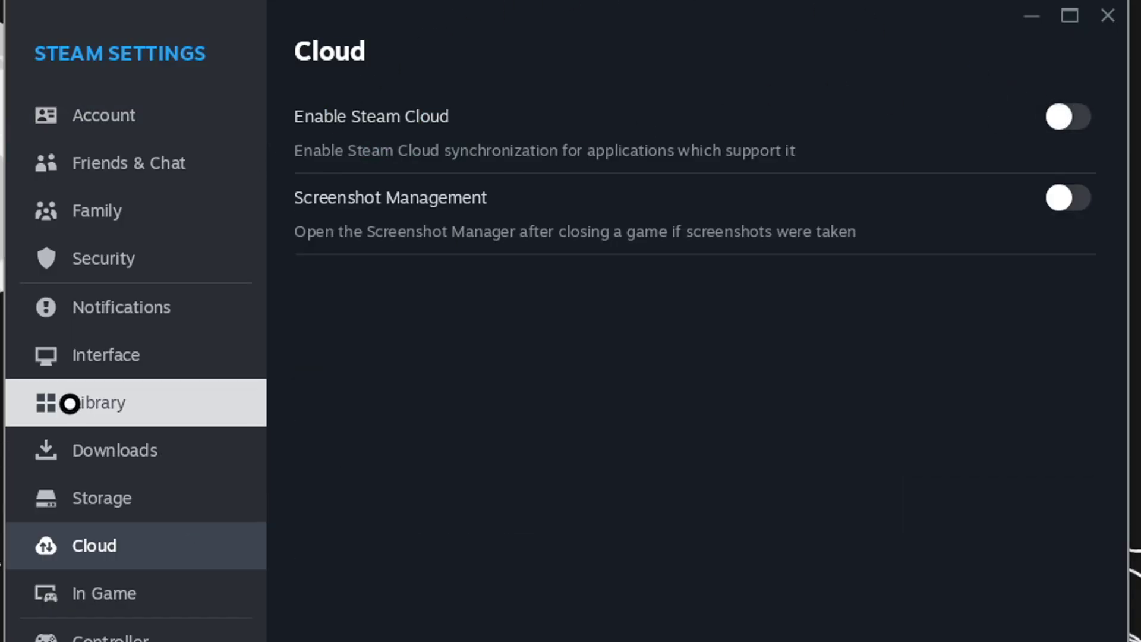
Set the Start Up Location to Library, disable GPU accelerated rendering in web views and restart Steam to apply it
{"action": "left_click", "coordinate": [94, 356]}
{"action": "left_click", "coordinate": [1034, 415]}
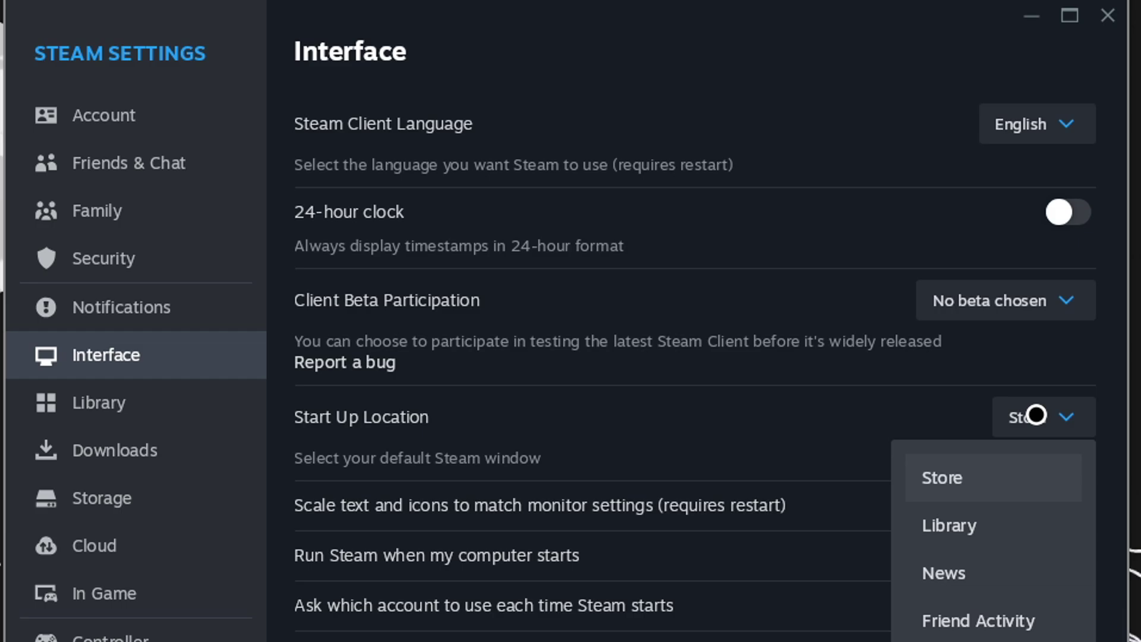
{"action": "left_click", "coordinate": [1001, 507]}
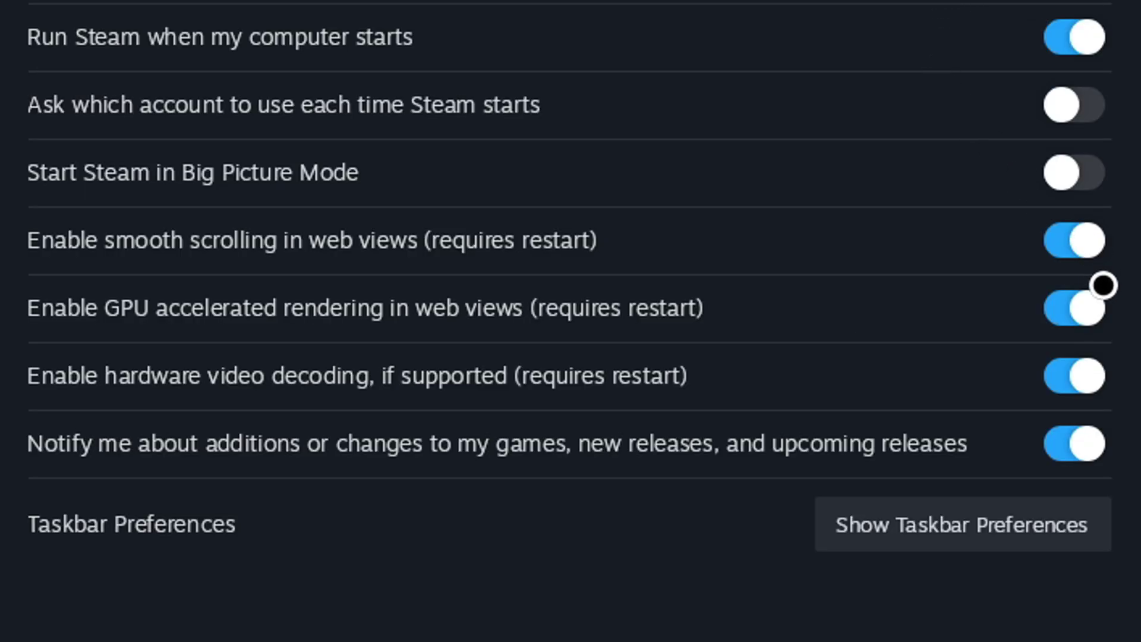
{"action": "left_click", "coordinate": [1101, 290]}
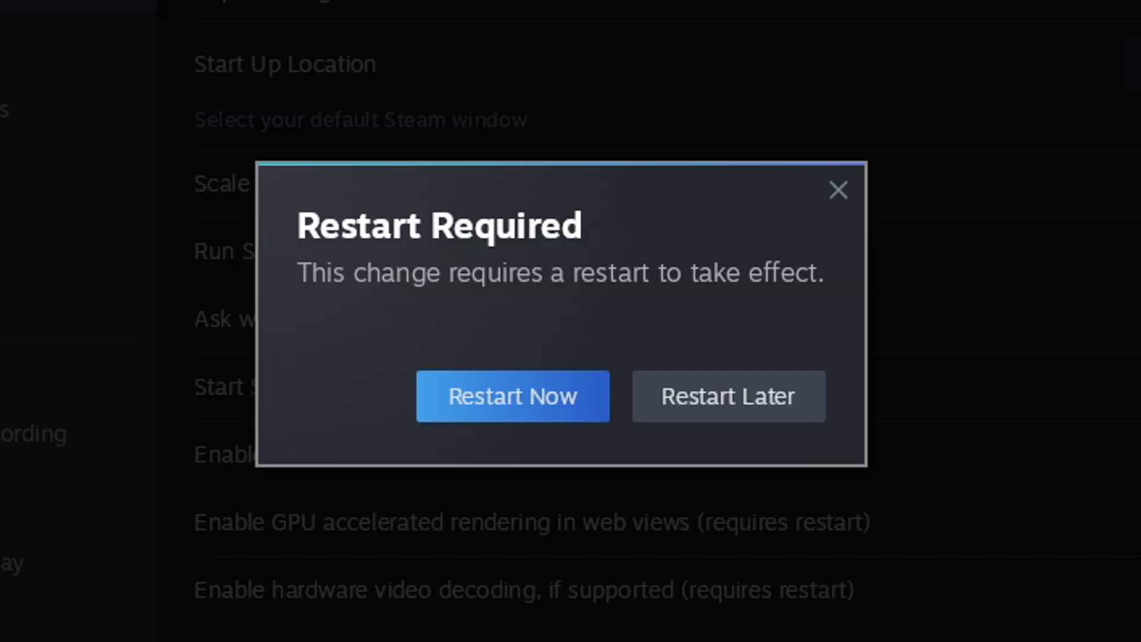
{"action": "left_click", "coordinate": [453, 396]}
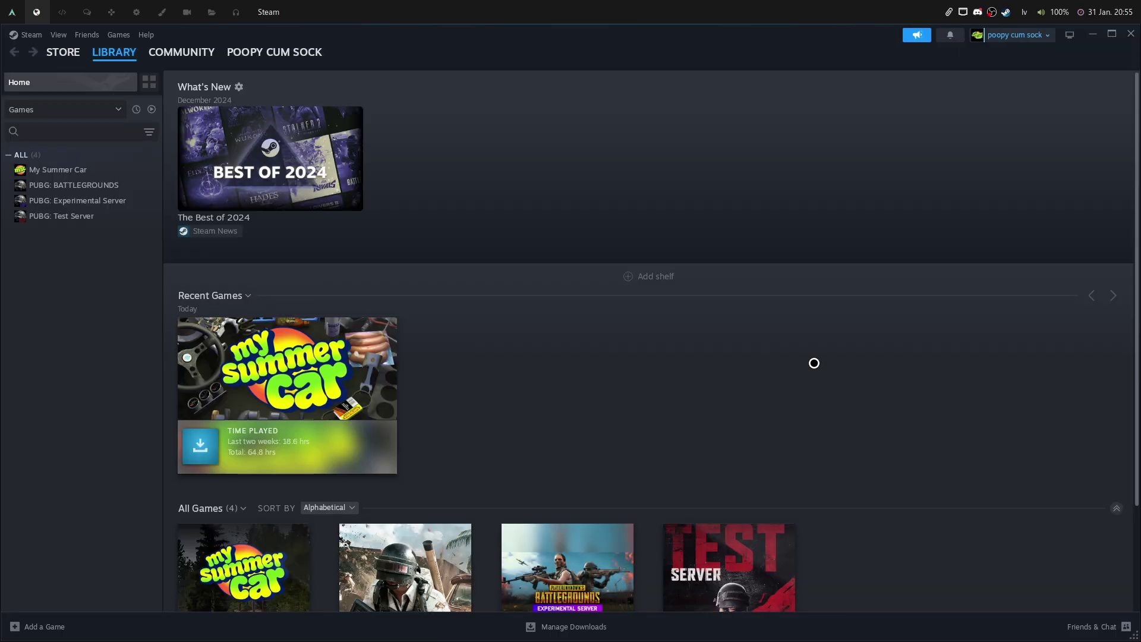
Install My Summer Car on Local Drive (C:) without desktop or start menu shortcuts
{"action": "left_click", "coordinate": [275, 370]}
{"action": "left_click", "coordinate": [223, 280]}
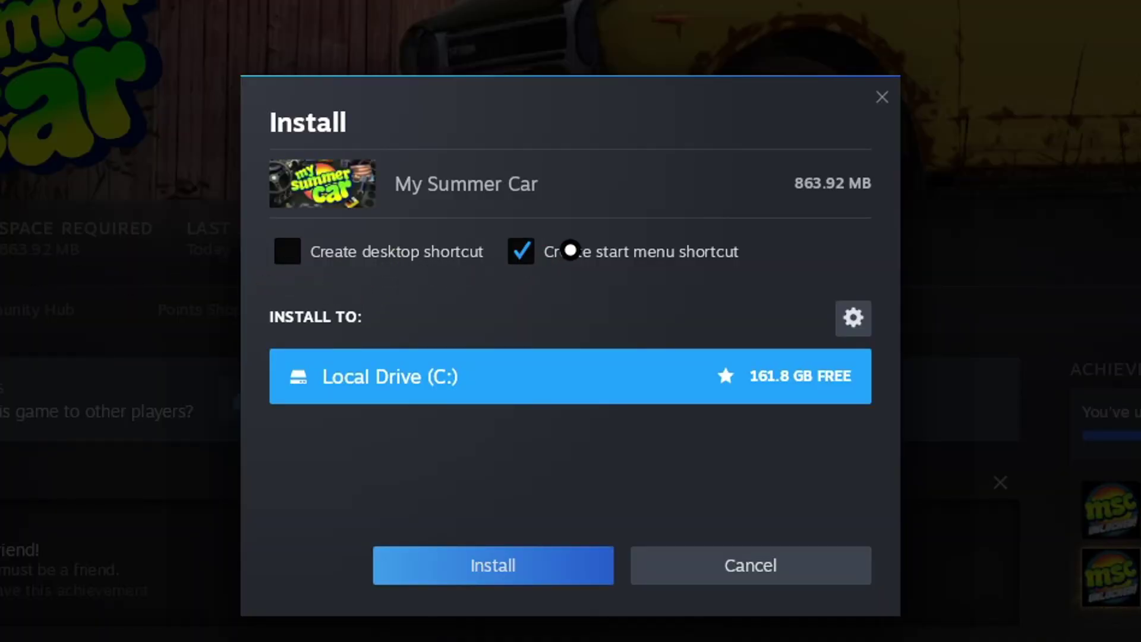
{"action": "left_click", "coordinate": [580, 249]}
{"action": "left_click", "coordinate": [484, 567]}
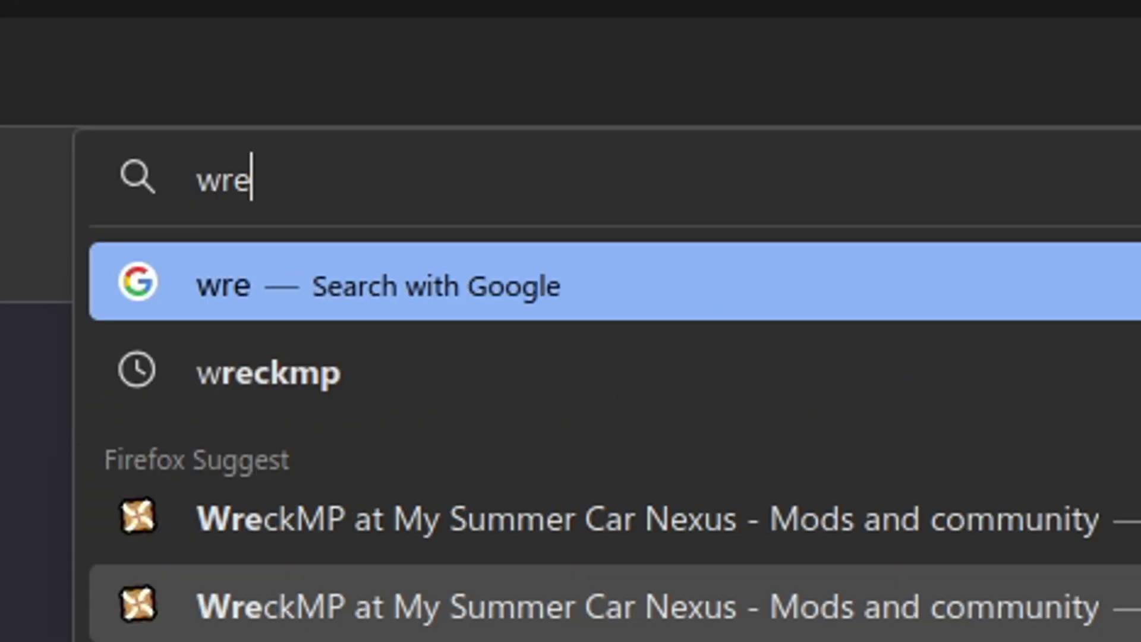
Search the web for WreckMP in the browser and show the files of its My Summer Car page on Nexus Mods
{"action": "type", "text": "mo"}
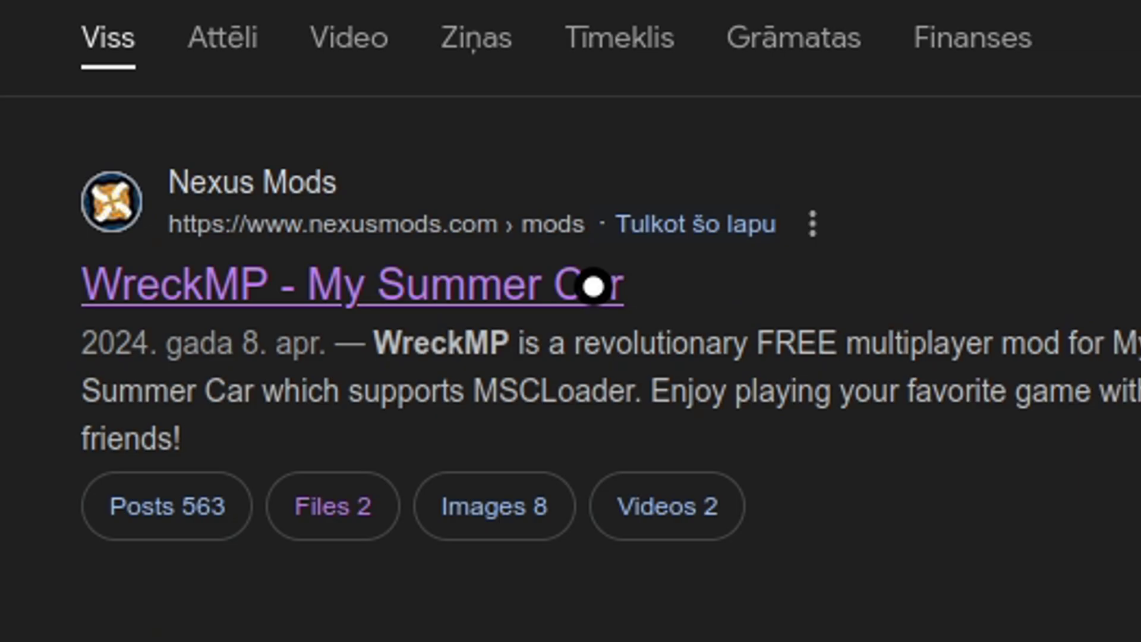
{"action": "left_click", "coordinate": [592, 286]}
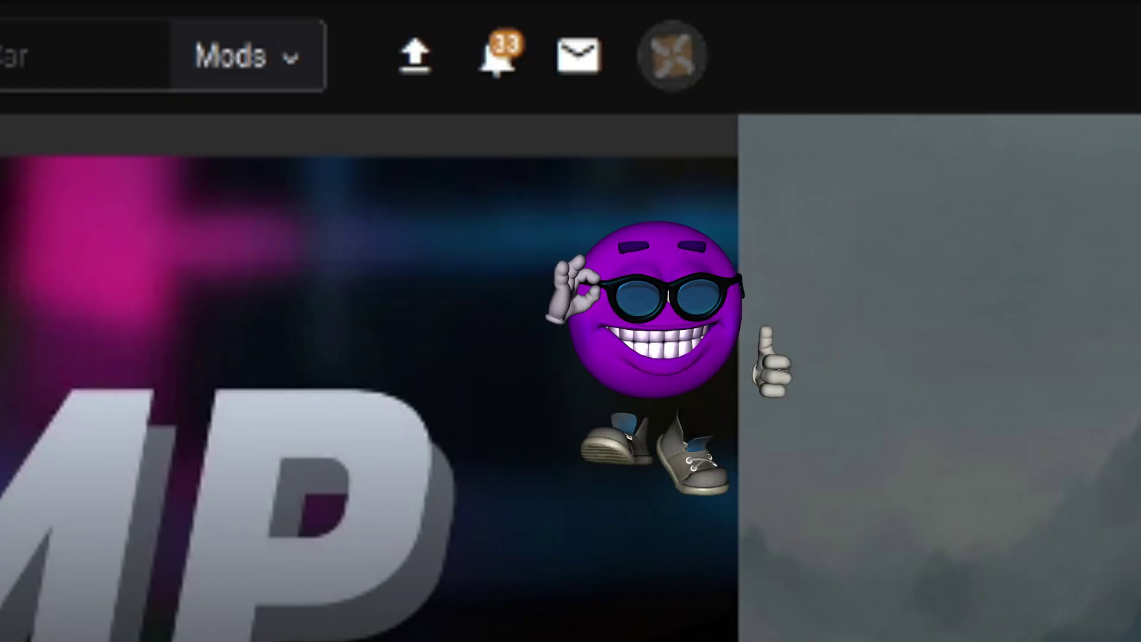
{"action": "scroll", "coordinate": [237, 145], "scroll_direction": "down", "scroll_amount": 5}
{"action": "left_click", "coordinate": [237, 163]}
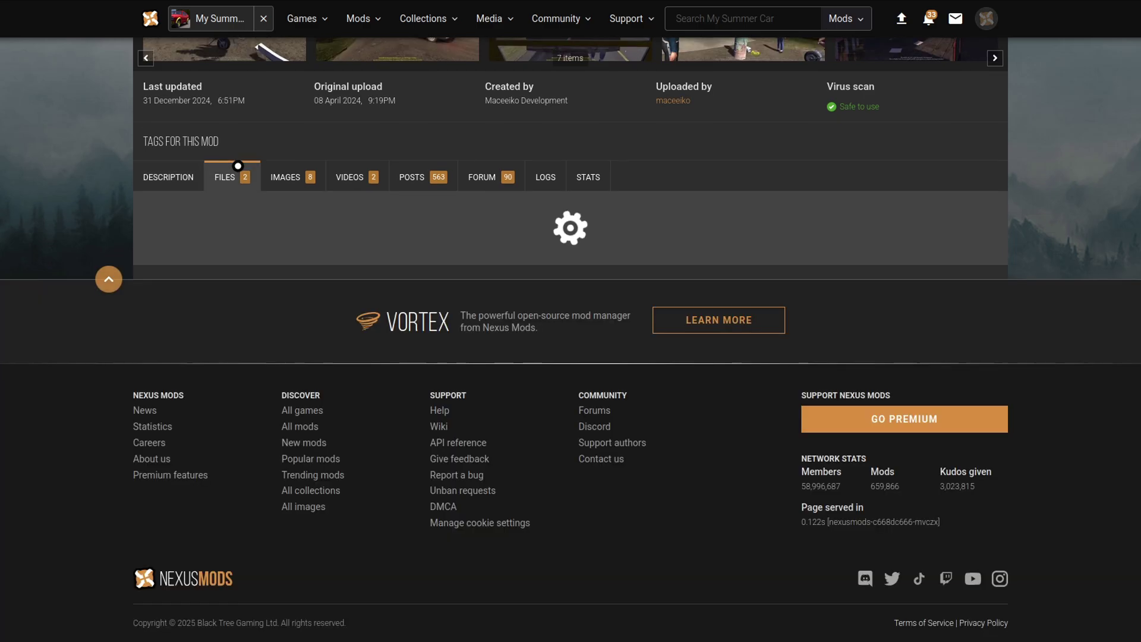
Manually download the WreckMP launcher 1.1.3 main file using the free slow download
{"action": "scroll", "coordinate": [237, 166], "scroll_direction": "down", "scroll_amount": 3}
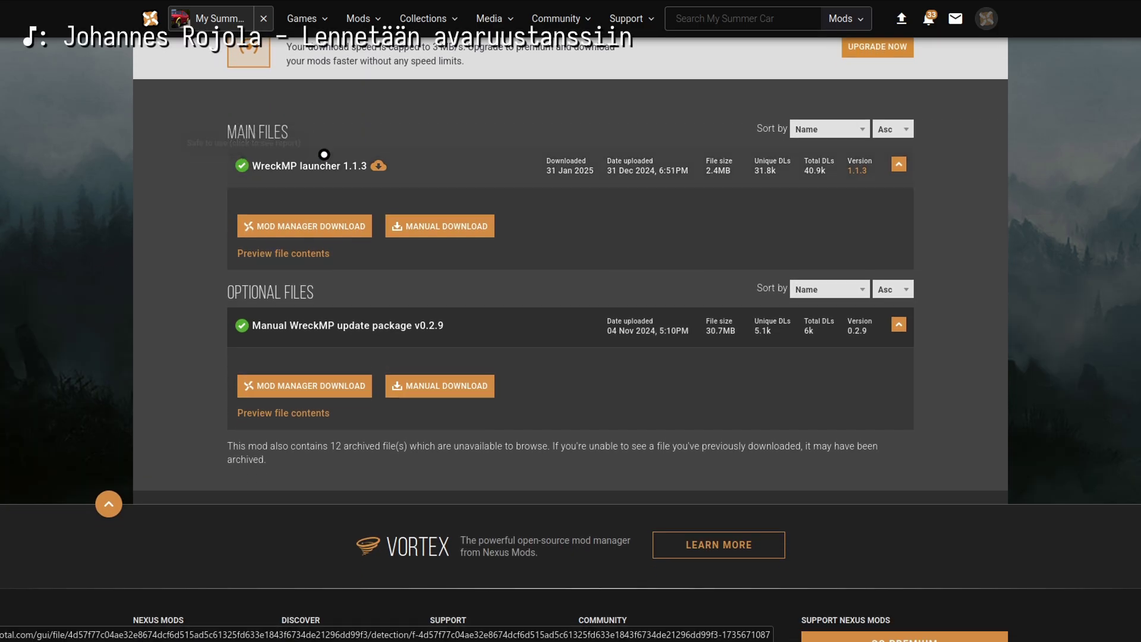
{"action": "left_click", "coordinate": [453, 221]}
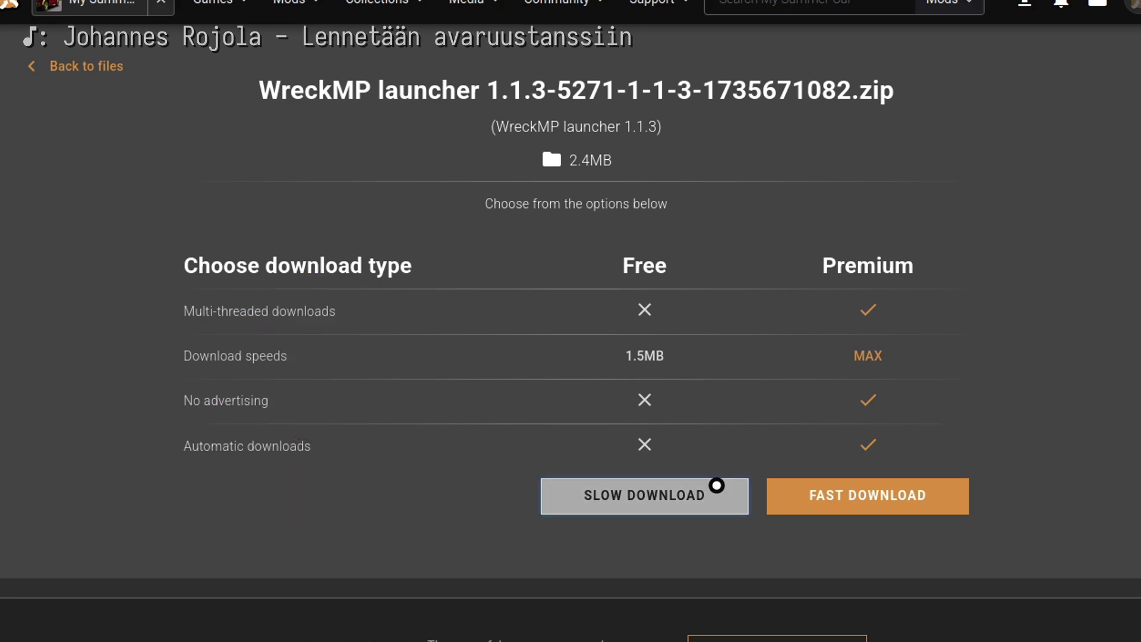
{"action": "left_click", "coordinate": [718, 482]}
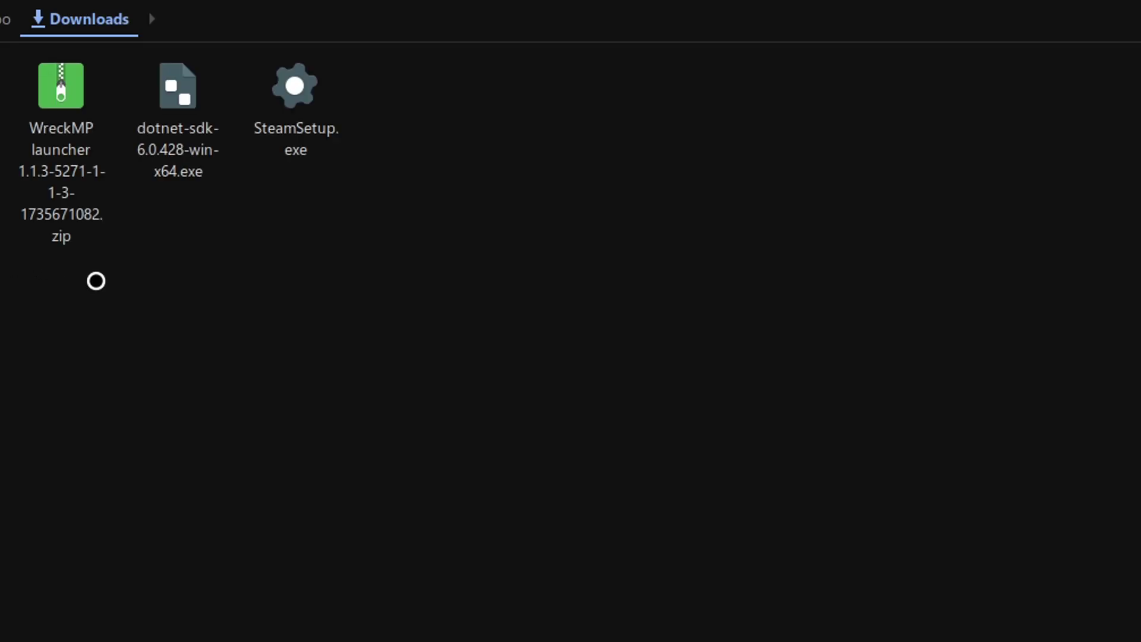
Extract the WreckMP launcher 1.1.3 zip in the Downloads folder and open the extracted folder
{"action": "right_click", "coordinate": [93, 144]}
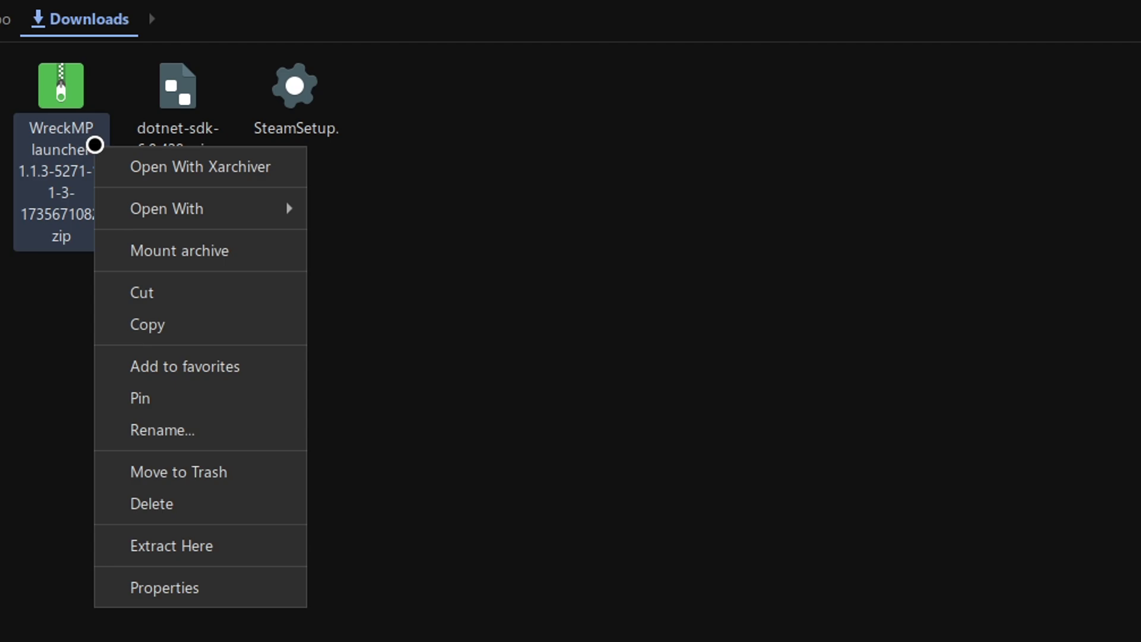
{"action": "left_click", "coordinate": [257, 544]}
{"action": "left_click", "coordinate": [66, 180]}
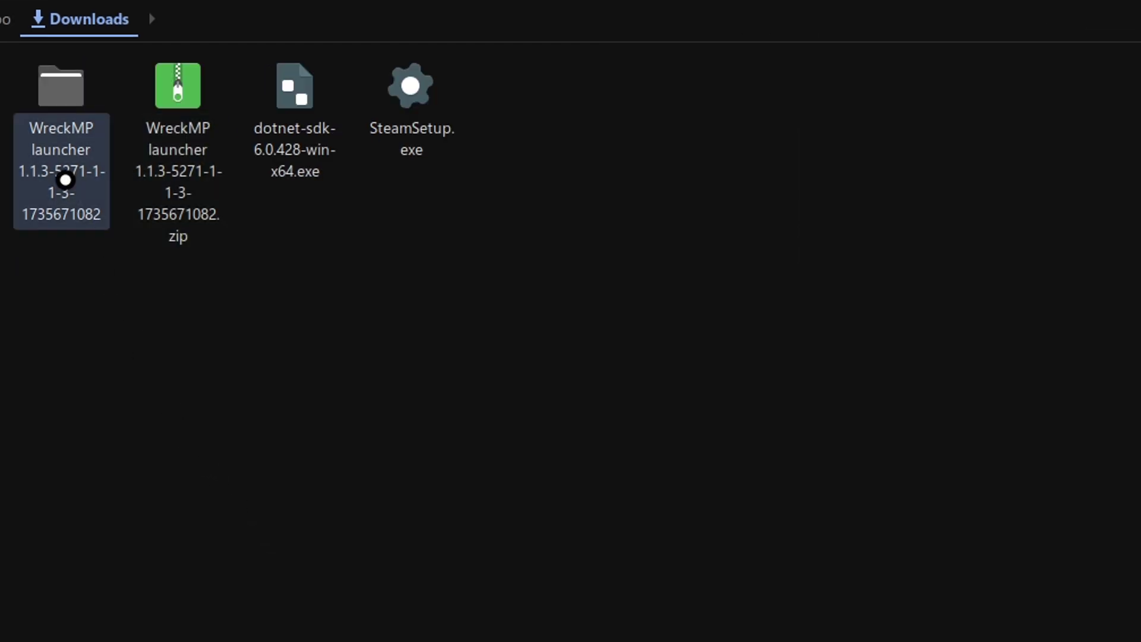
{"action": "double_click", "coordinate": [66, 180]}
{"action": "double_click", "coordinate": [66, 164]}
Copy all the extracted WreckMP launcher files
{"action": "left_click_drag", "start_coordinate": [1138, 259], "coordinate": [62, 101]}
{"action": "right_click", "coordinate": [439, 153]}
{"action": "left_click", "coordinate": [469, 251]}
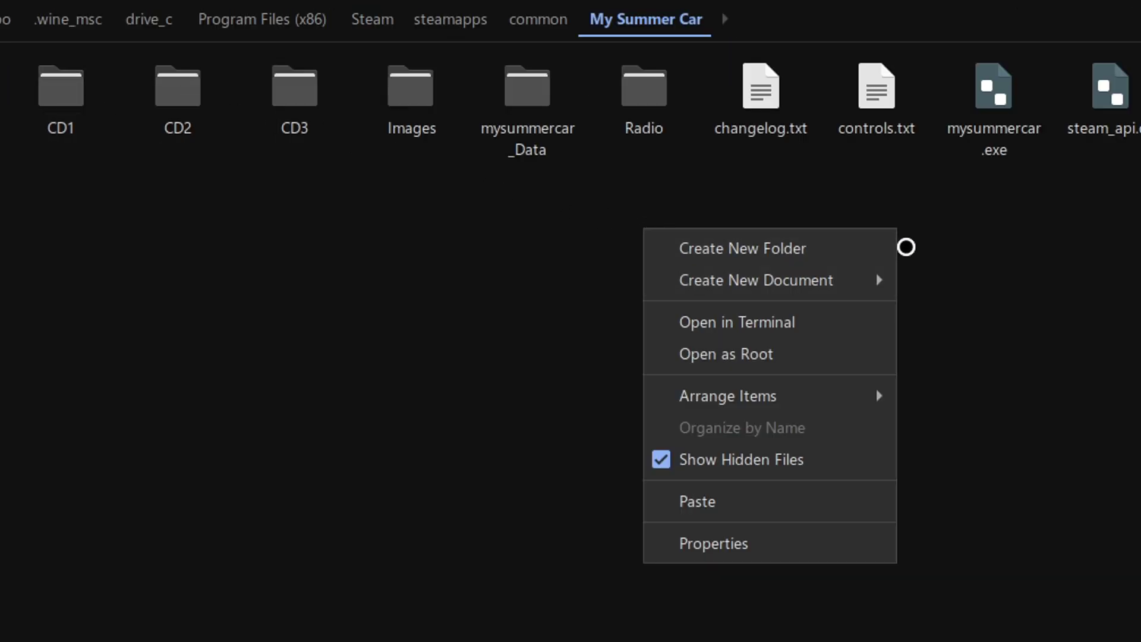
Create a WreckMP launcher folder inside the prefix's My Summer Car game folder and paste the copied launcher files into it
{"action": "left_click", "coordinate": [526, 148]}
{"action": "type", "text": "WreckMPLaun"}
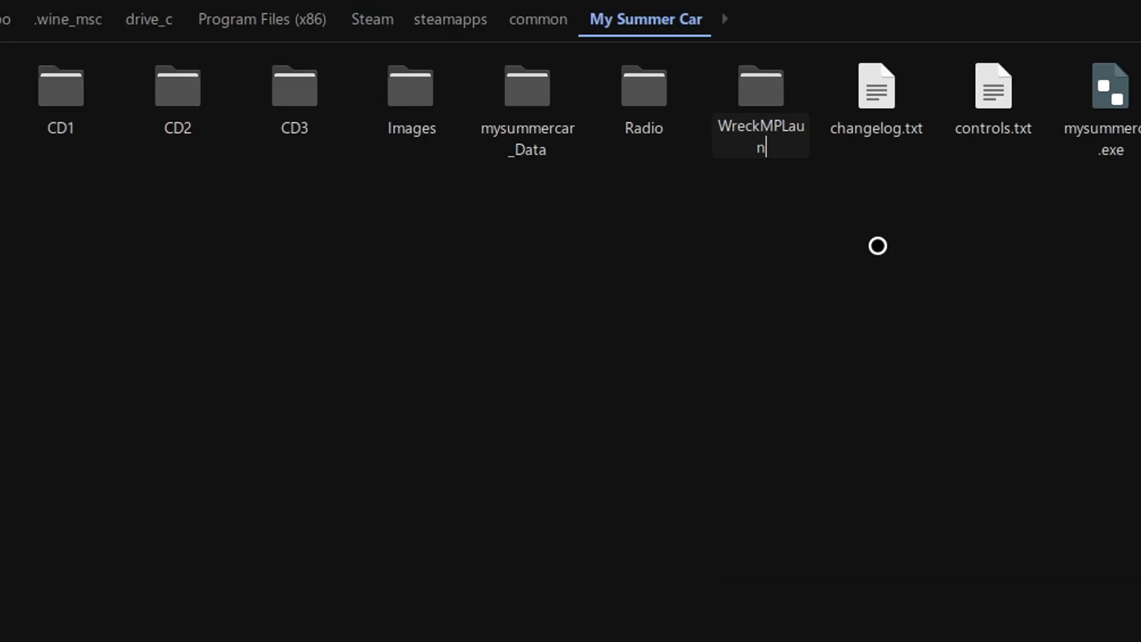
{"action": "key", "text": "Return"}
{"action": "double_click", "coordinate": [774, 137]}
{"action": "right_click", "coordinate": [775, 138]}
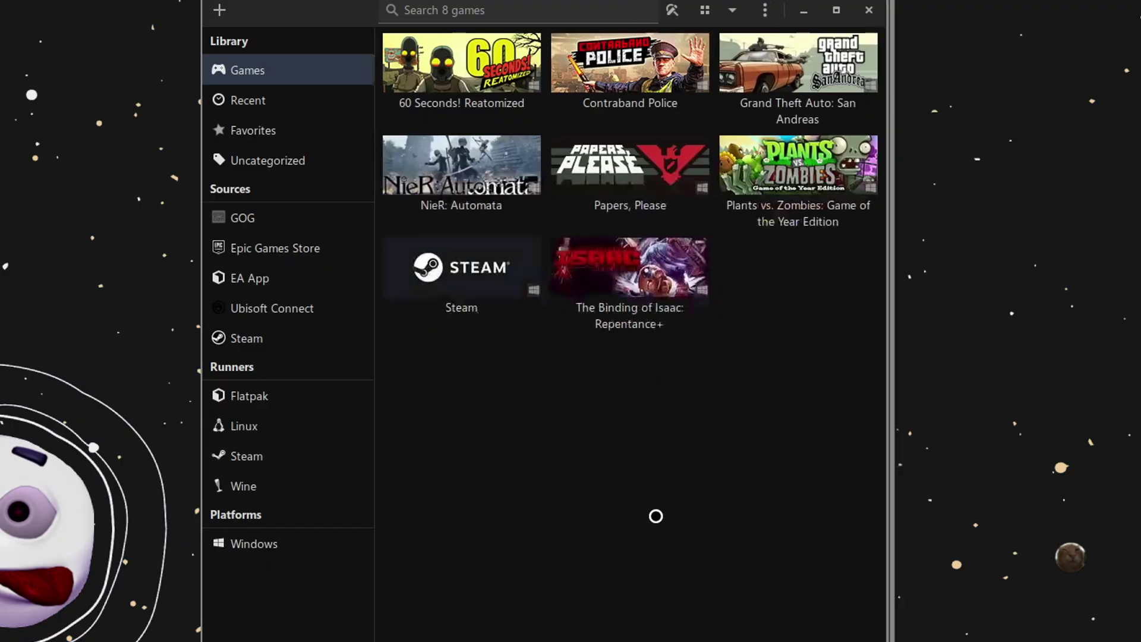
In the Wine configuration of Lutris's Steam entry, add a winhttp library override with the load order Native then Builtin
{"action": "left_click", "coordinate": [488, 301]}
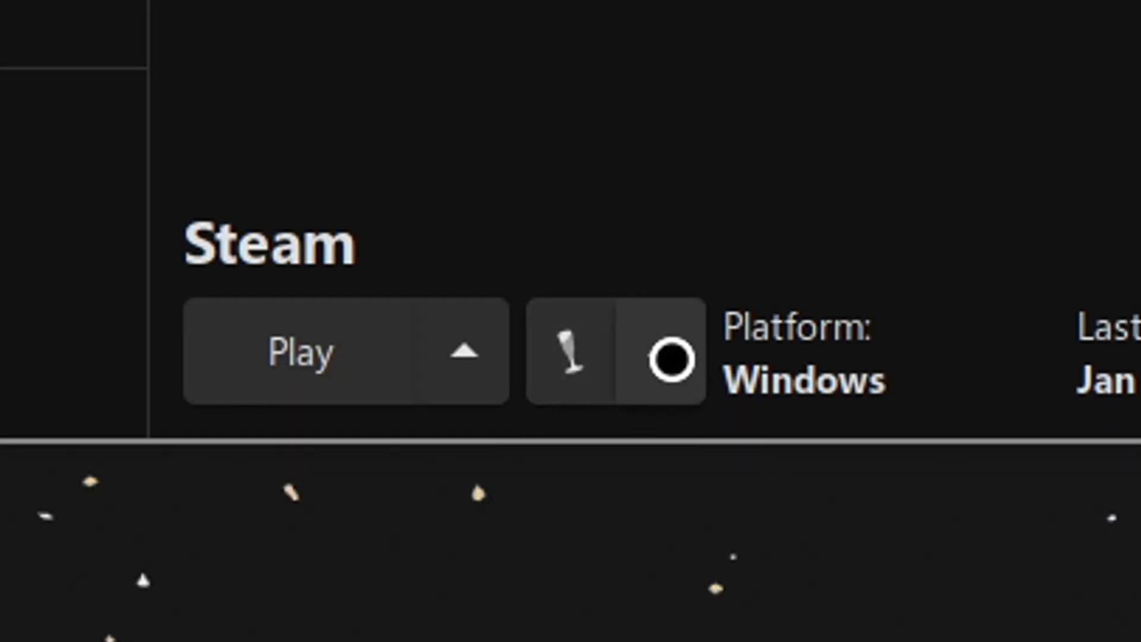
{"action": "left_click", "coordinate": [668, 357]}
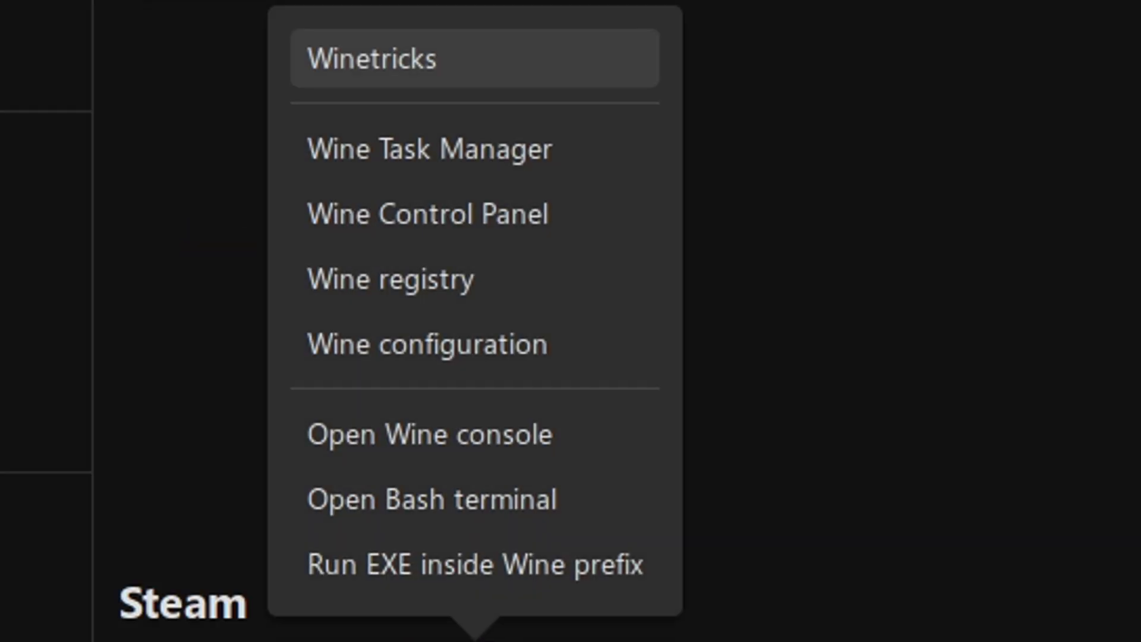
{"action": "left_click", "coordinate": [575, 354]}
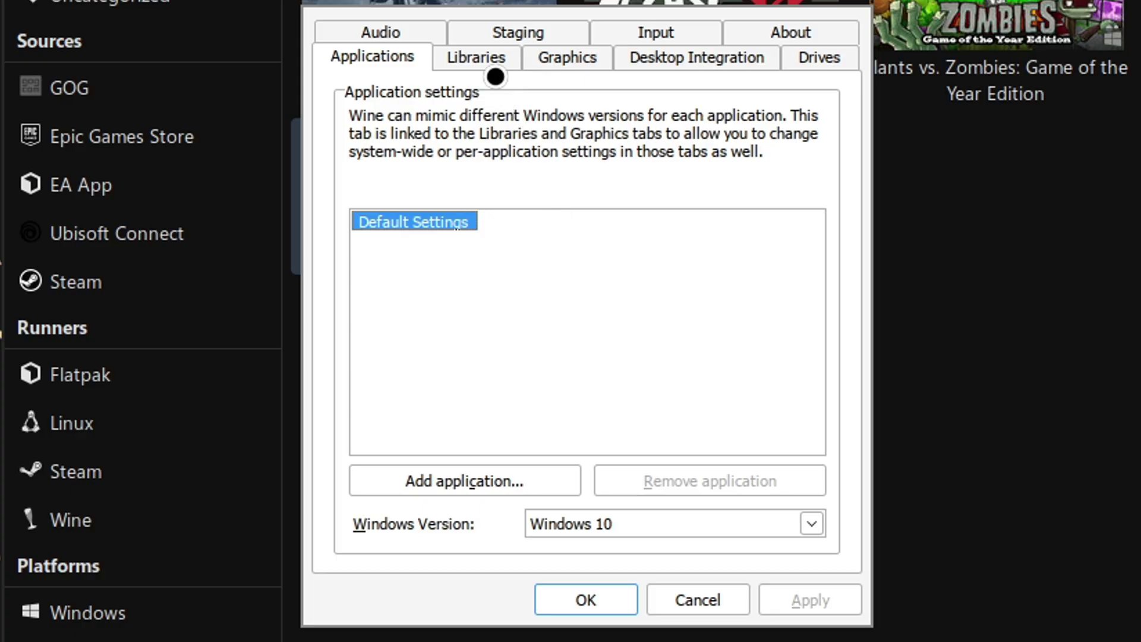
{"action": "left_click", "coordinate": [495, 56]}
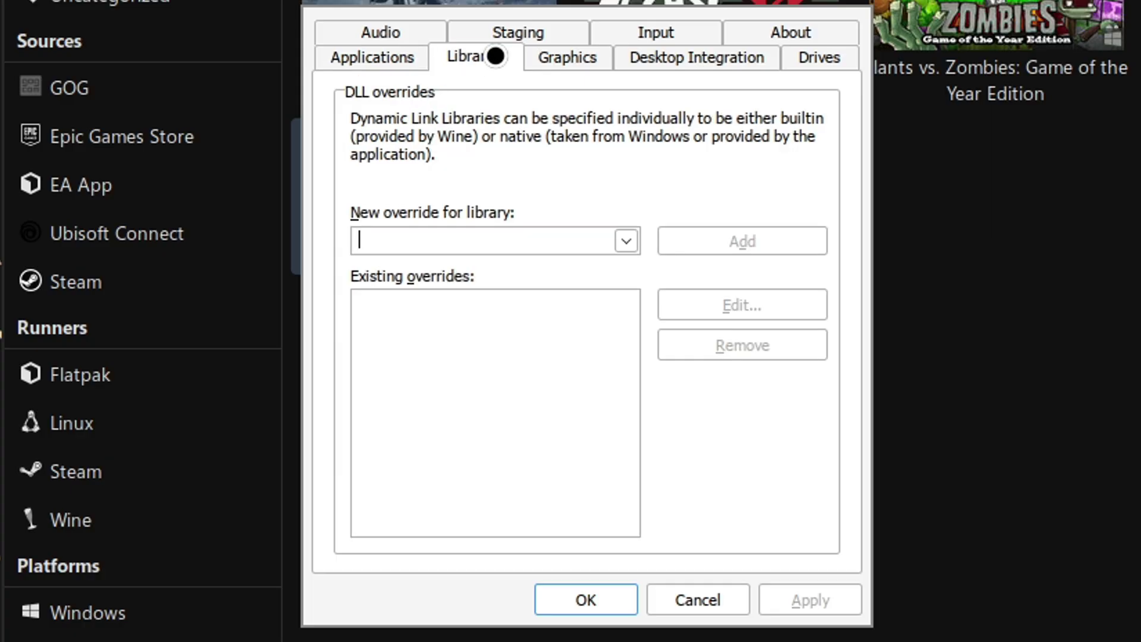
{"action": "type", "text": "winhttp"}
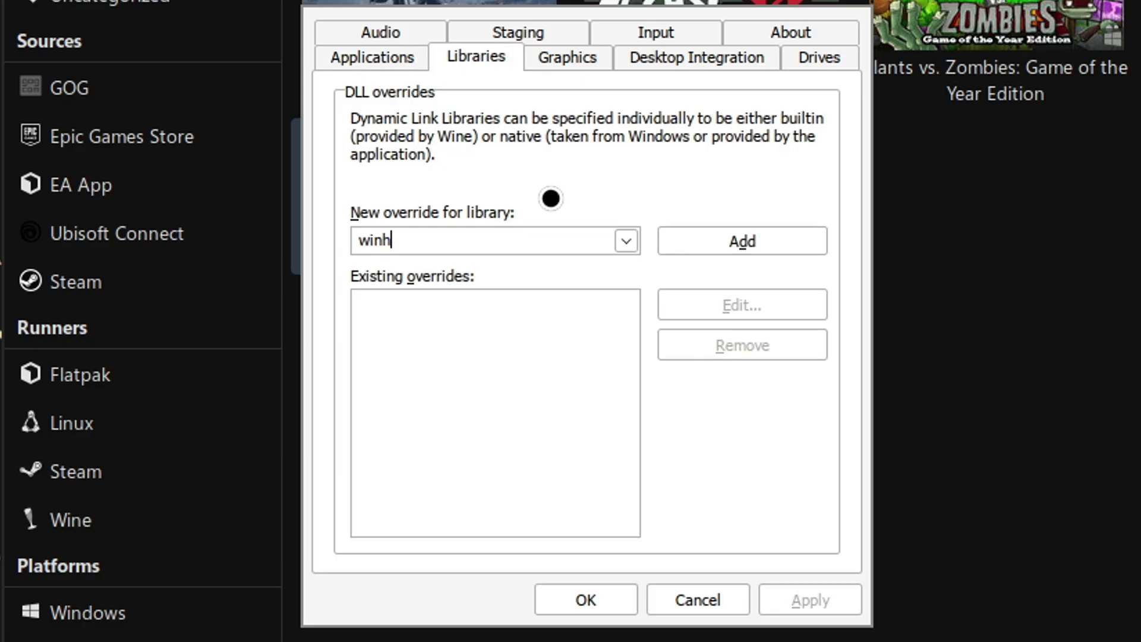
{"action": "left_click", "coordinate": [737, 246]}
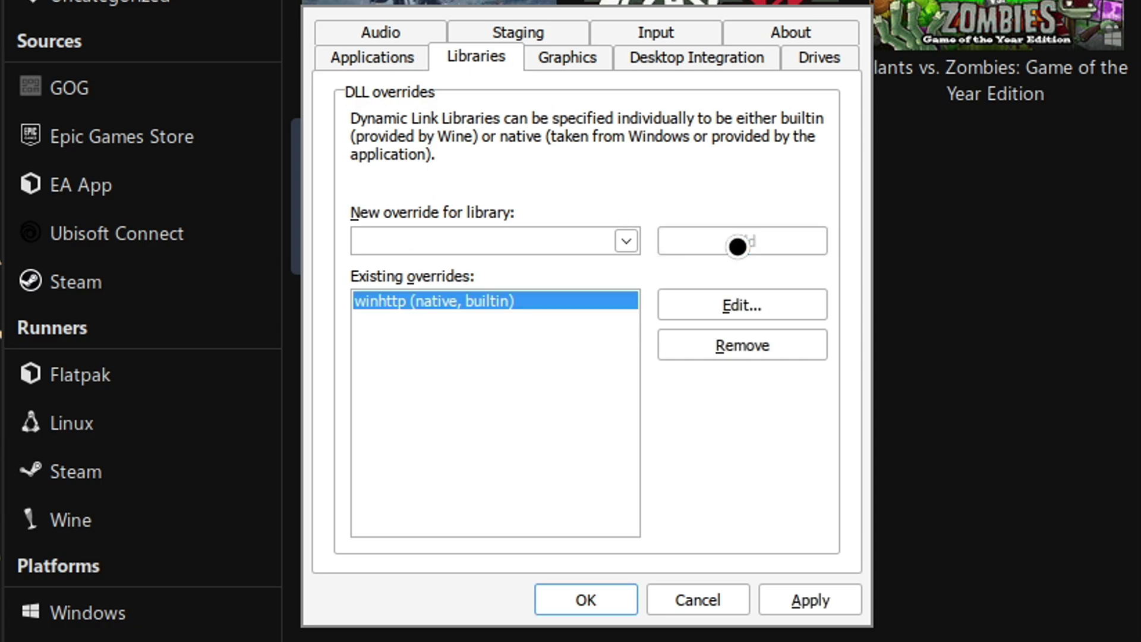
{"action": "left_click", "coordinate": [784, 303]}
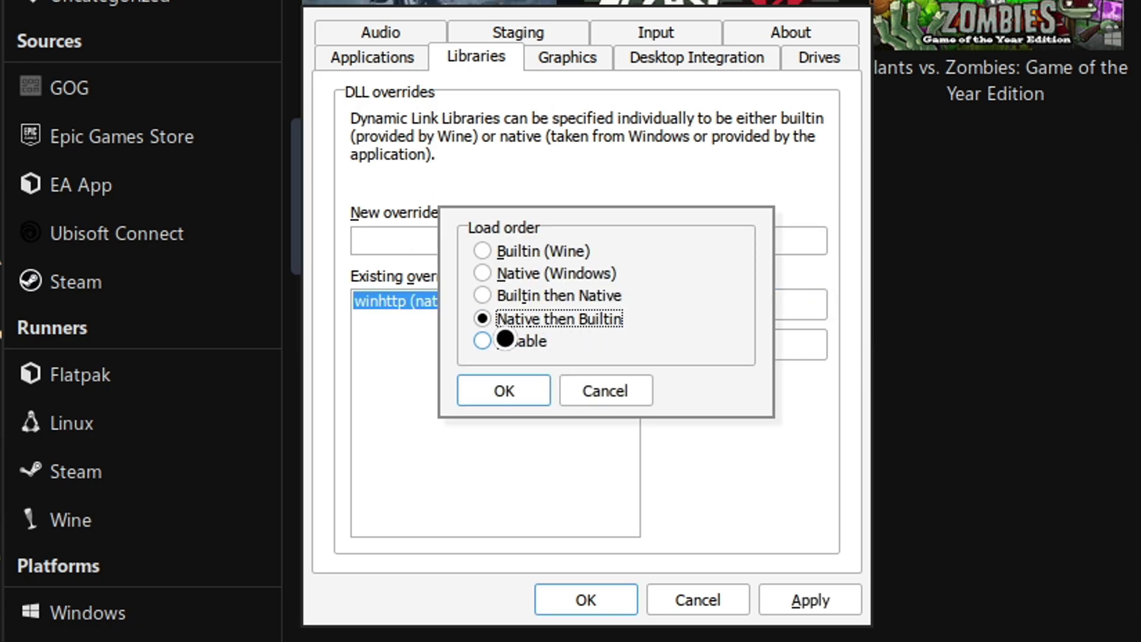
{"action": "left_click", "coordinate": [523, 393]}
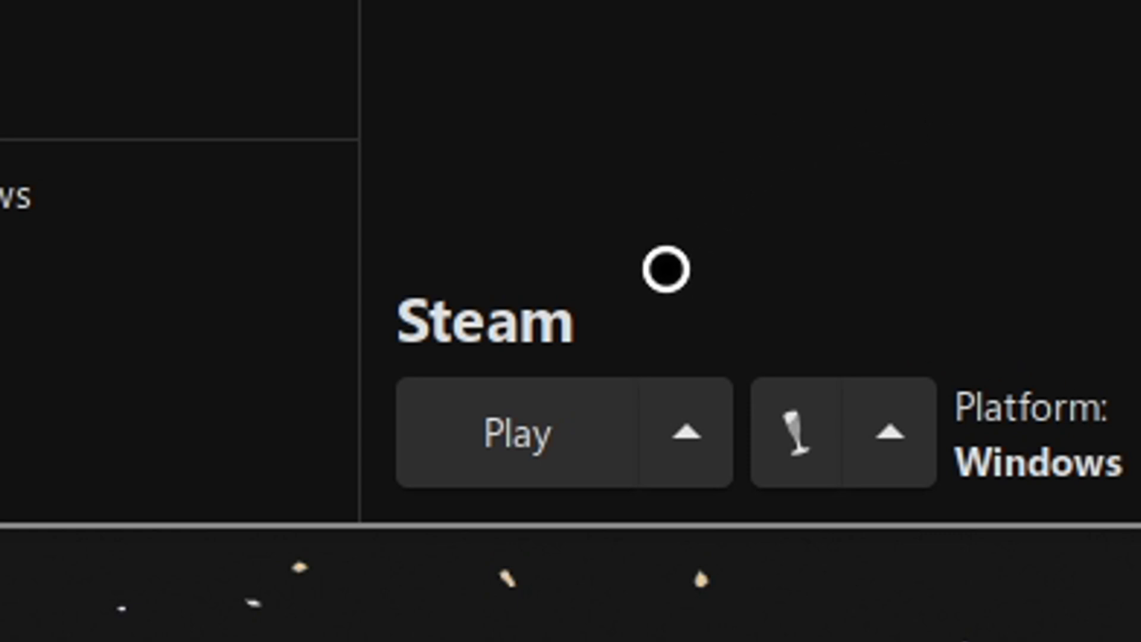
Set the Wine version of the Steam entry to wine-ge-8-26-x86_64 (default) and save the configuration
{"action": "left_click", "coordinate": [686, 432]}
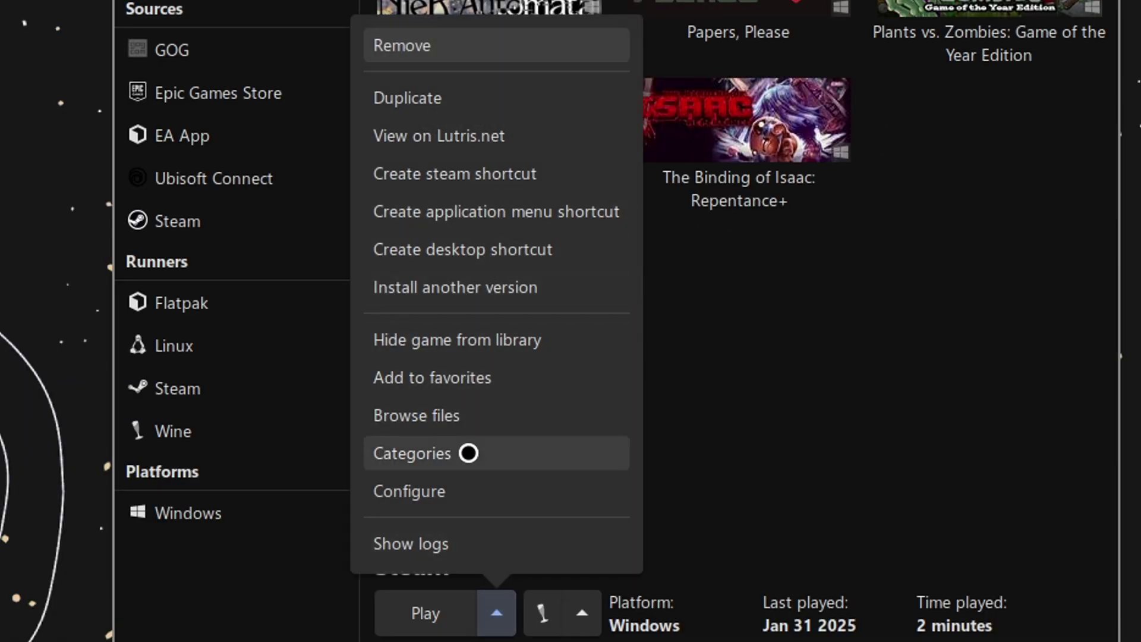
{"action": "left_click", "coordinate": [471, 491]}
{"action": "left_click", "coordinate": [422, 67]}
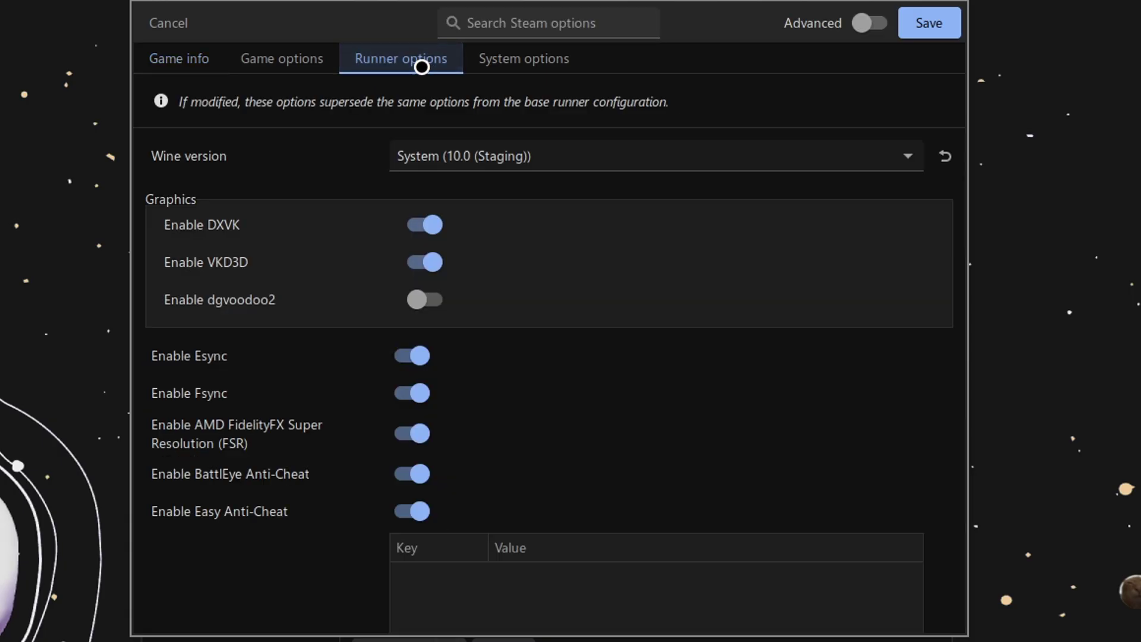
{"action": "left_click", "coordinate": [490, 153]}
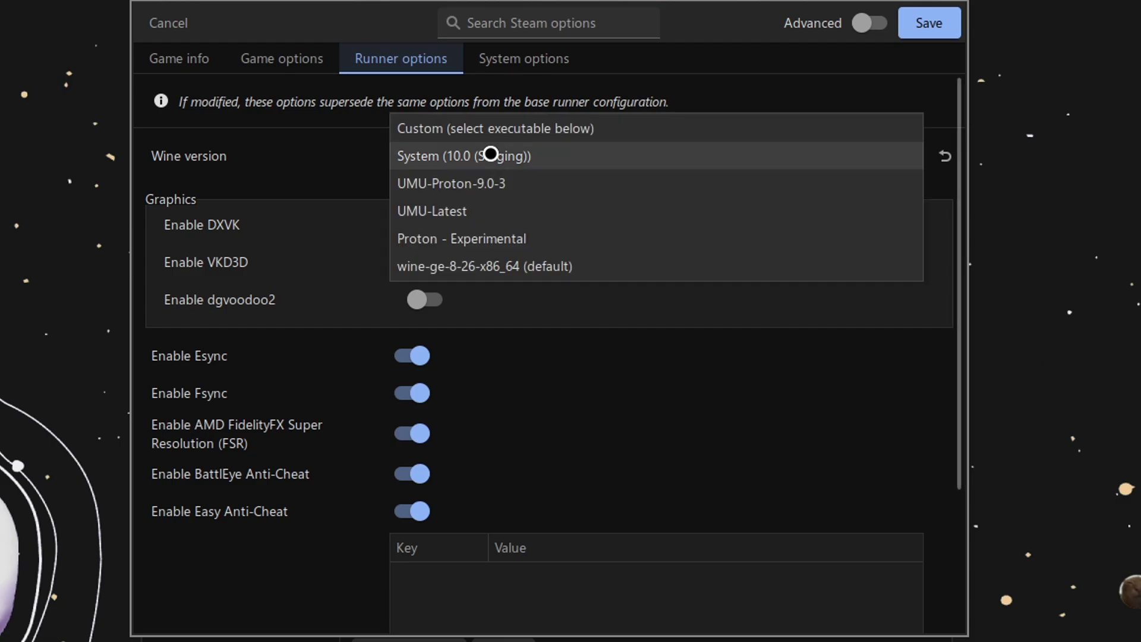
{"action": "left_click", "coordinate": [630, 261]}
{"action": "left_click", "coordinate": [927, 23]}
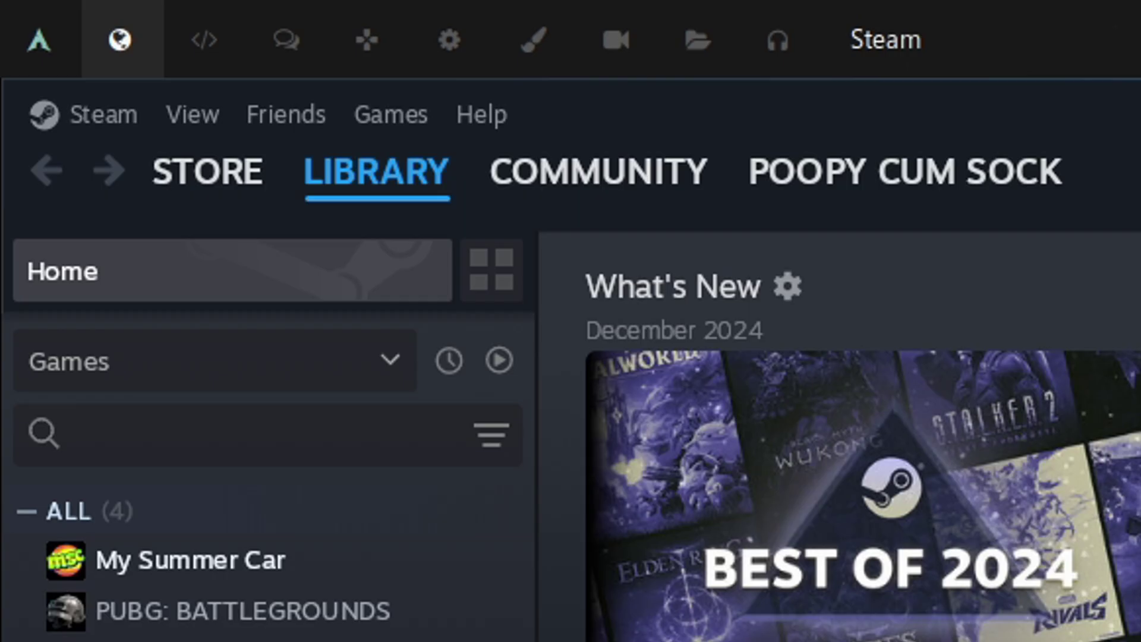
Add the WreckMP launcher executable from the My Summer Car game folder under Program Files (x86) to the Steam library as a non-Steam game
{"action": "left_click", "coordinate": [192, 115]}
{"action": "left_click", "coordinate": [383, 107]}
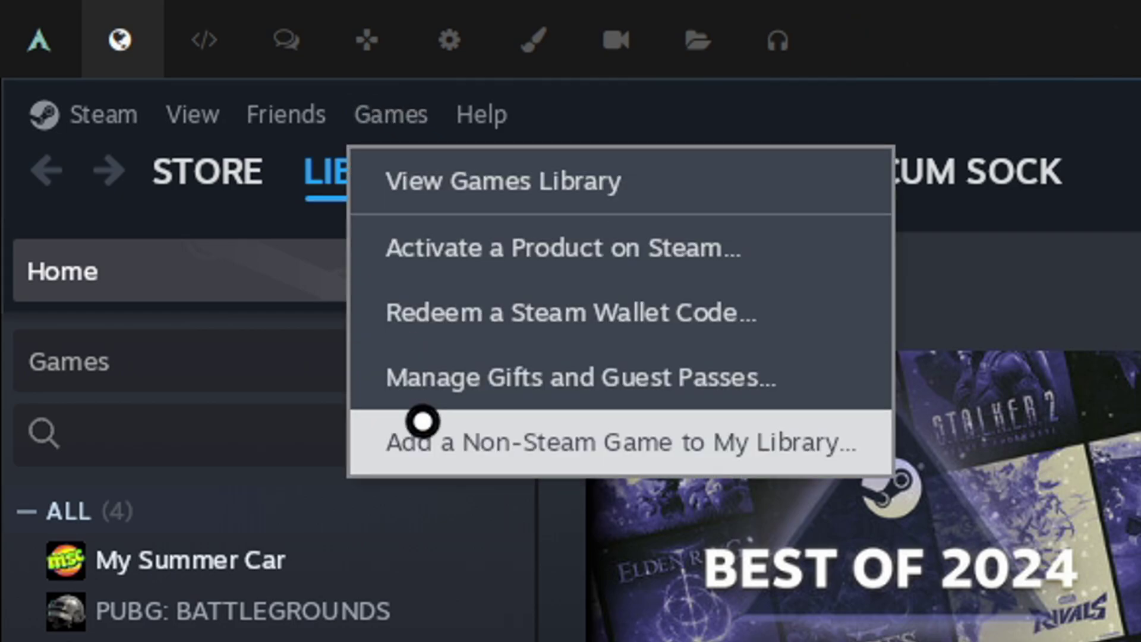
{"action": "left_click", "coordinate": [423, 422]}
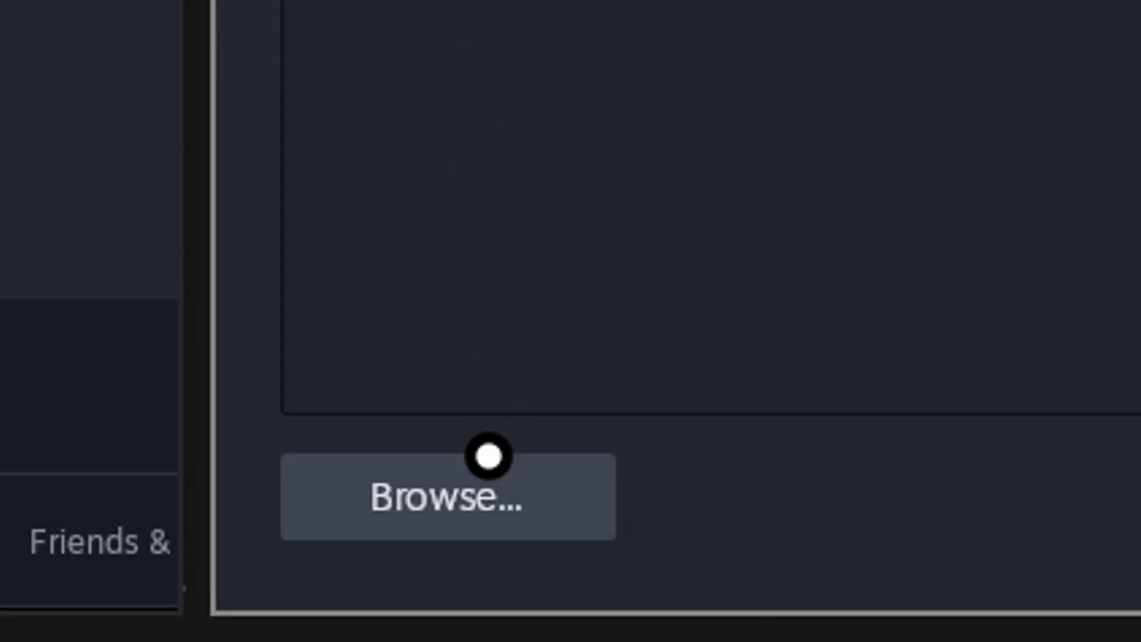
{"action": "left_click", "coordinate": [502, 494]}
{"action": "double_click", "coordinate": [249, 110]}
{"action": "double_click", "coordinate": [204, 107]}
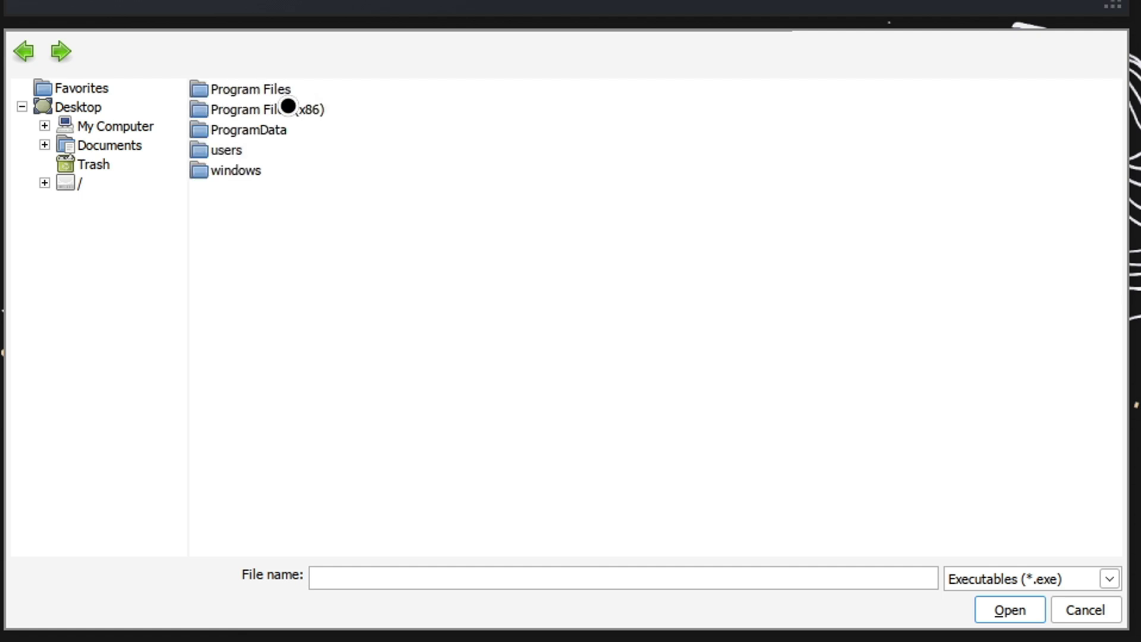
{"action": "double_click", "coordinate": [288, 107]}
{"action": "double_click", "coordinate": [242, 127]}
{"action": "double_click", "coordinate": [231, 419]}
{"action": "double_click", "coordinate": [230, 90]}
{"action": "double_click", "coordinate": [231, 89]}
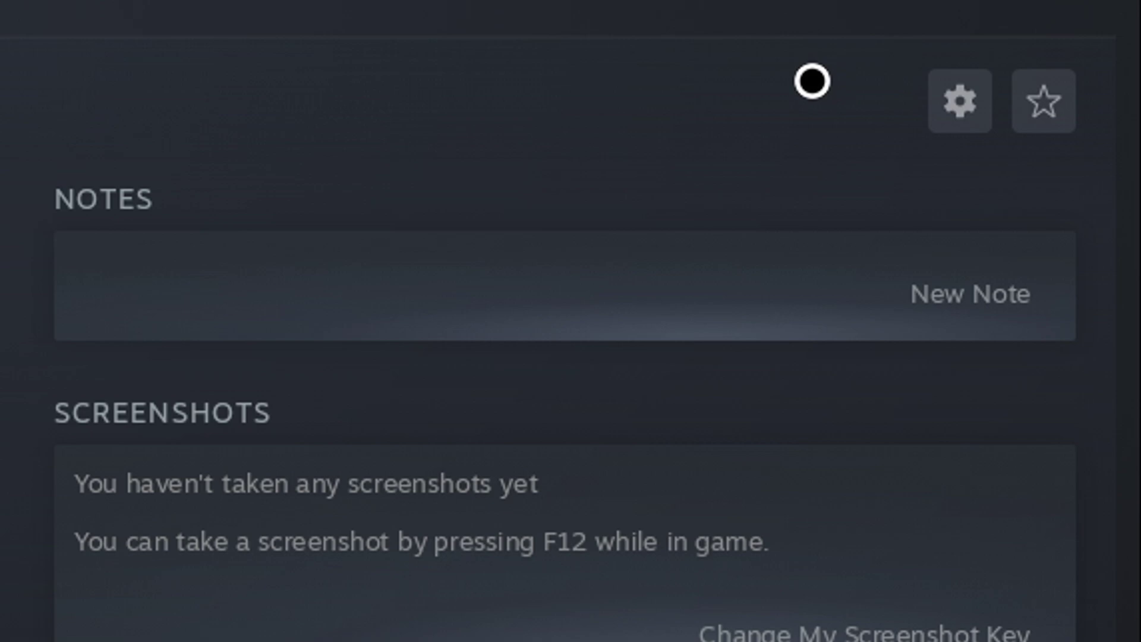
Set the WreckMP launcher's launch options to WINEDLLOVERRIDES="OnlineFix64=n;SteamOverlay64=n;winmm=n,b;dnet=n;steam_api64=n;winhttp=n,b" %command% and close its properties
{"action": "left_click", "coordinate": [954, 119]}
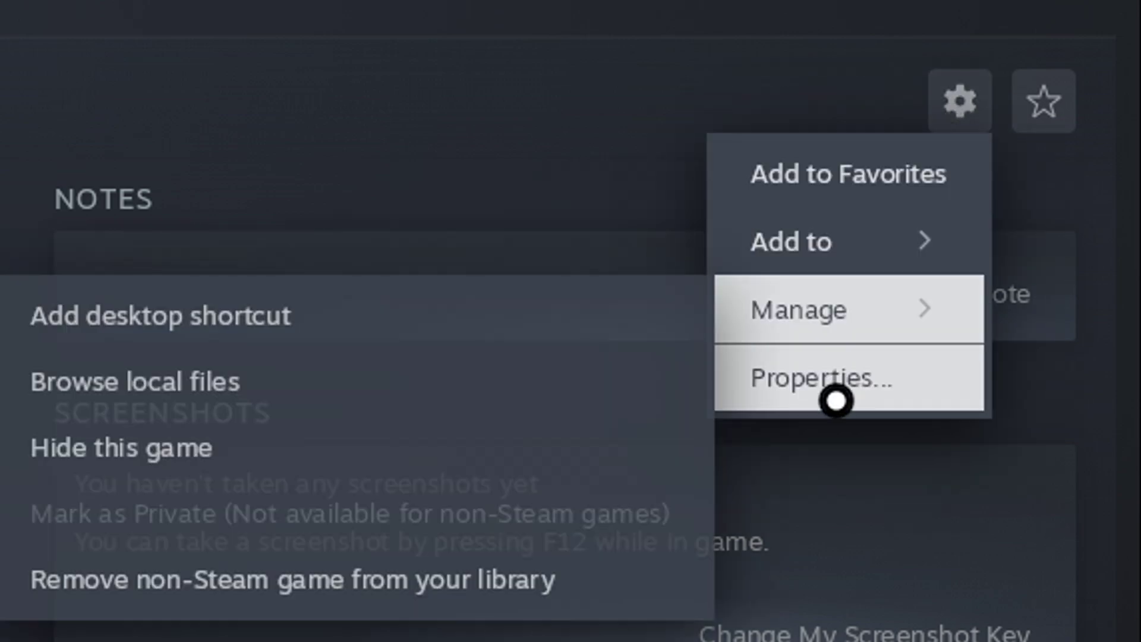
{"action": "left_click", "coordinate": [912, 379]}
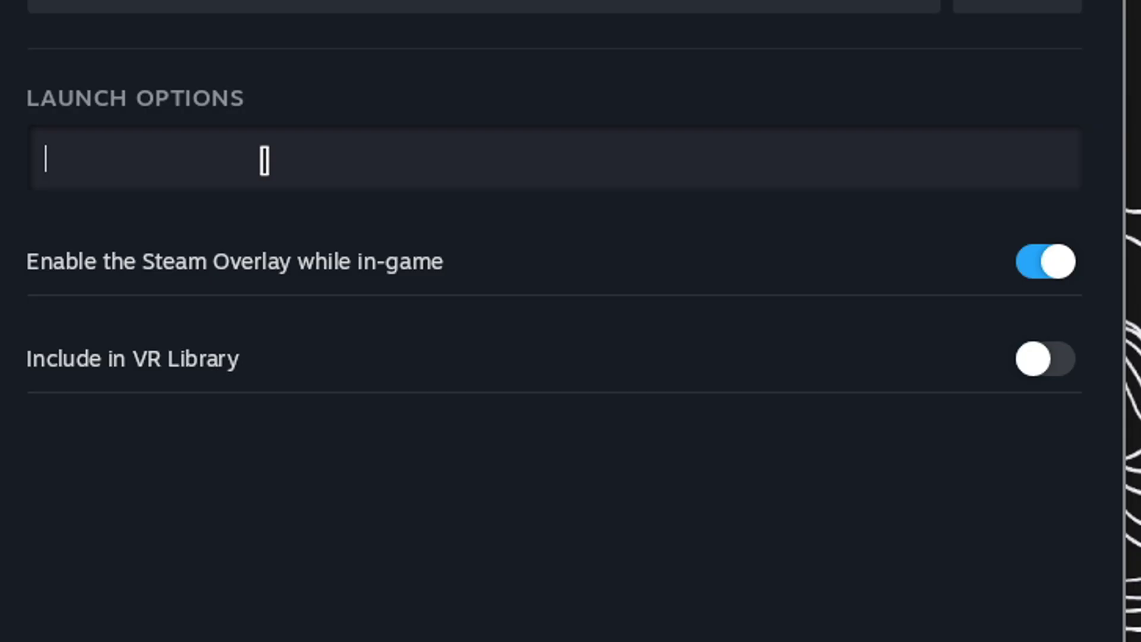
{"action": "right_click", "coordinate": [271, 167]}
{"action": "left_click", "coordinate": [309, 187]}
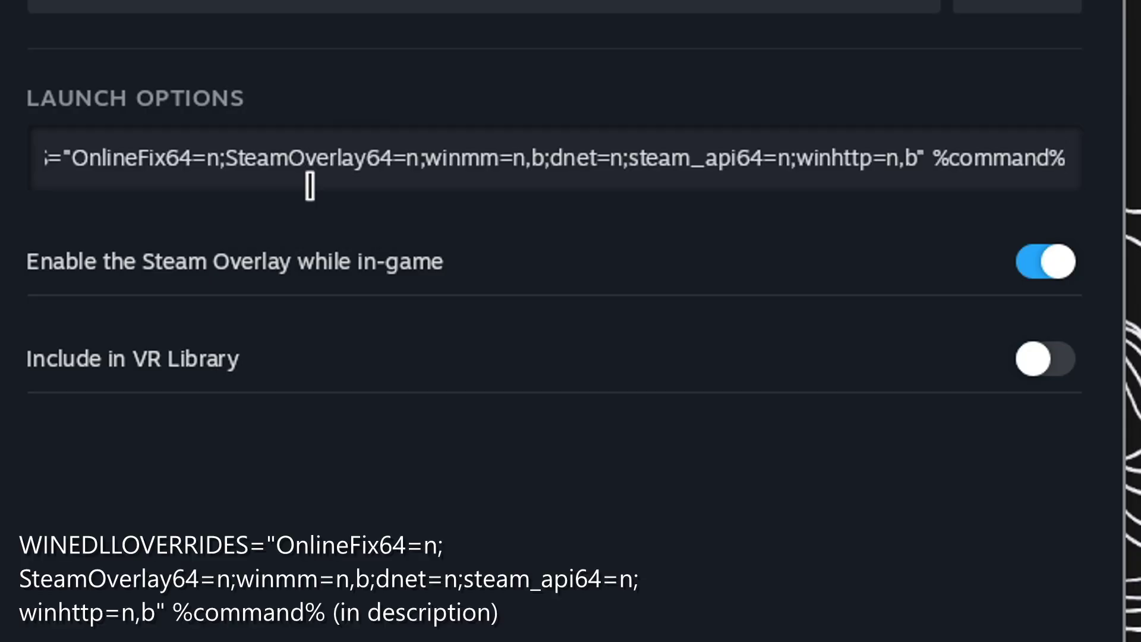
{"action": "left_click_drag", "start_coordinate": [1085, 158], "coordinate": [2, 144]}
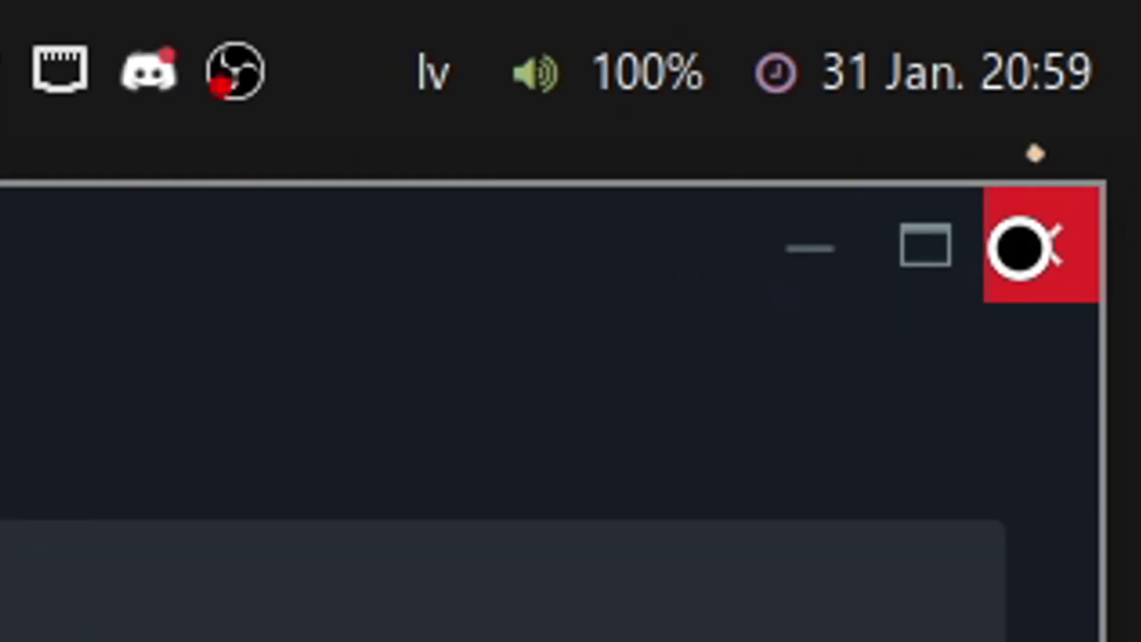
{"action": "left_click", "coordinate": [1019, 248]}
Launch the WreckMP launcher from the Steam library and start My Summer Car with the graphics settings already selected
{"action": "left_click", "coordinate": [270, 354]}
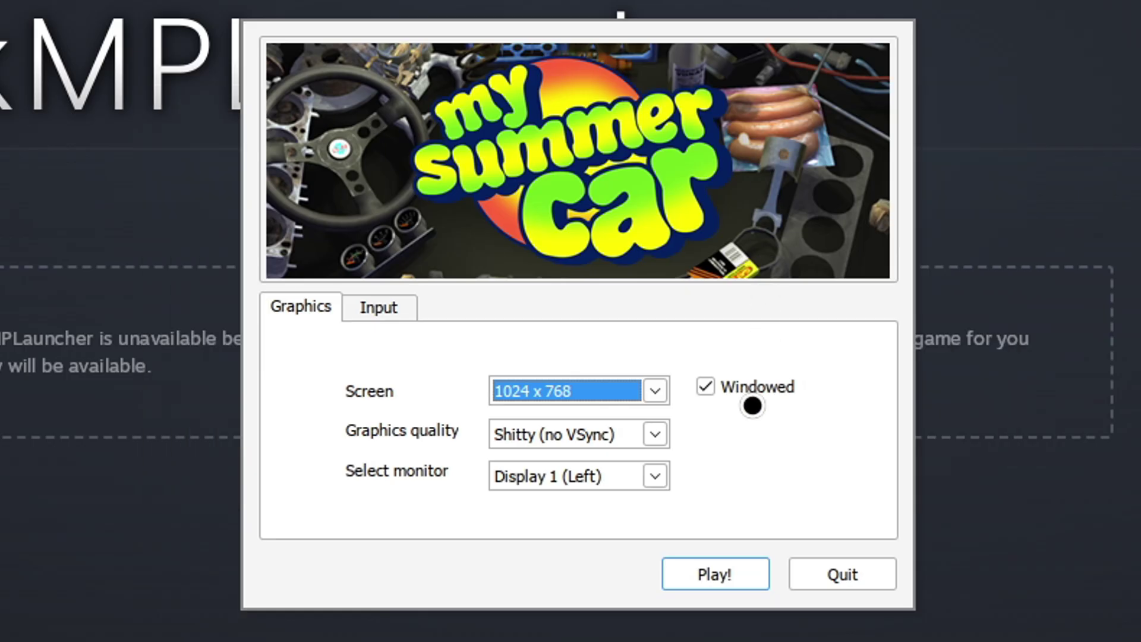
{"action": "left_click", "coordinate": [745, 580]}
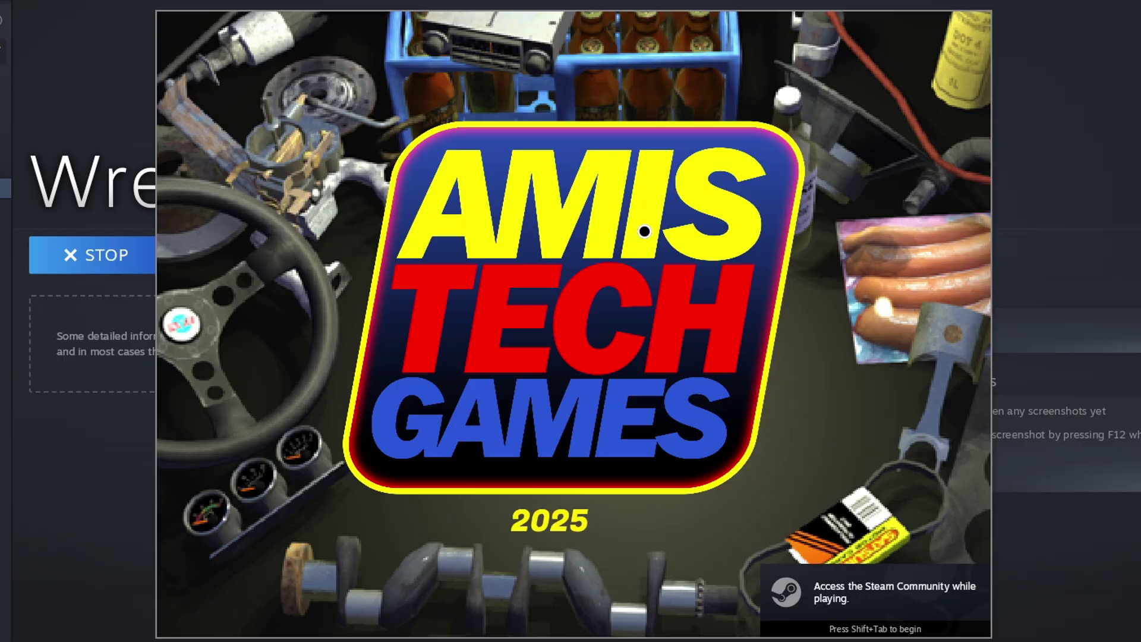